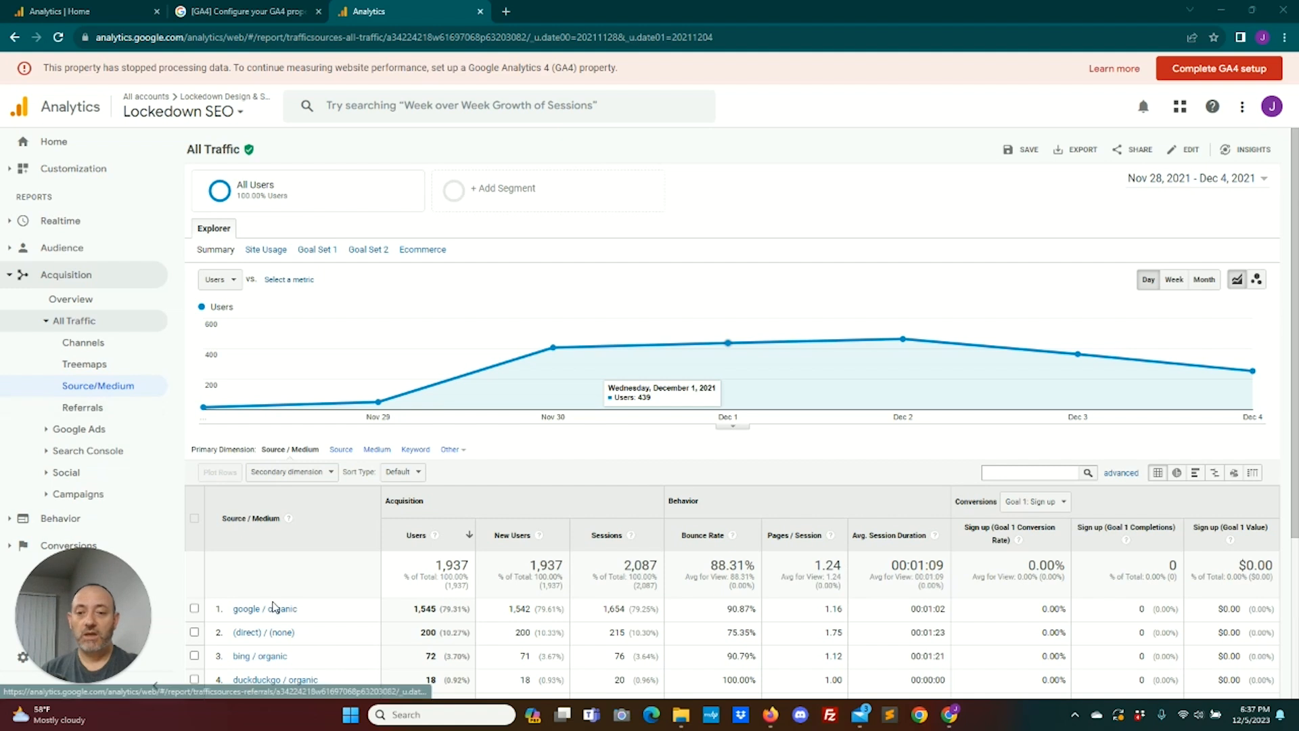
Step: Drill into the google / organic source and add Landing Page as the secondary dimension of the All Traffic table
{"action": "left_click", "coordinate": [281, 609]}
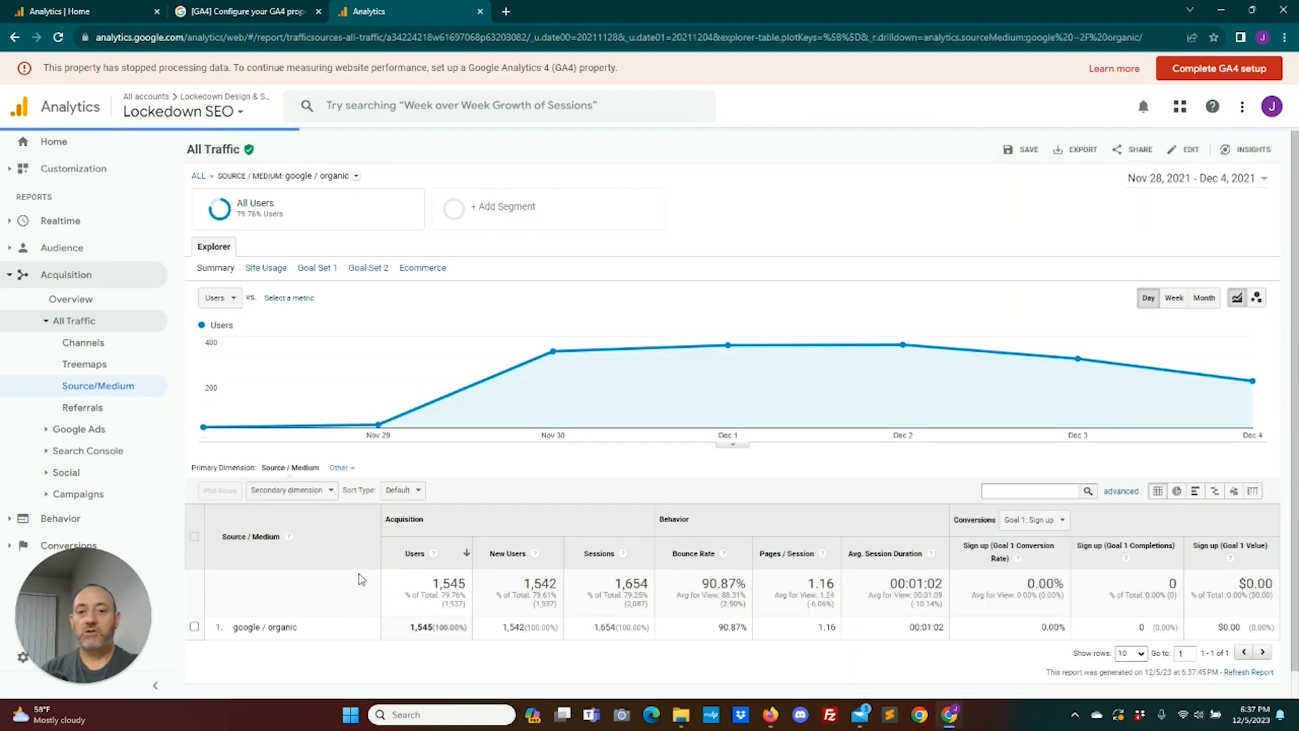
{"action": "left_click", "coordinate": [324, 498]}
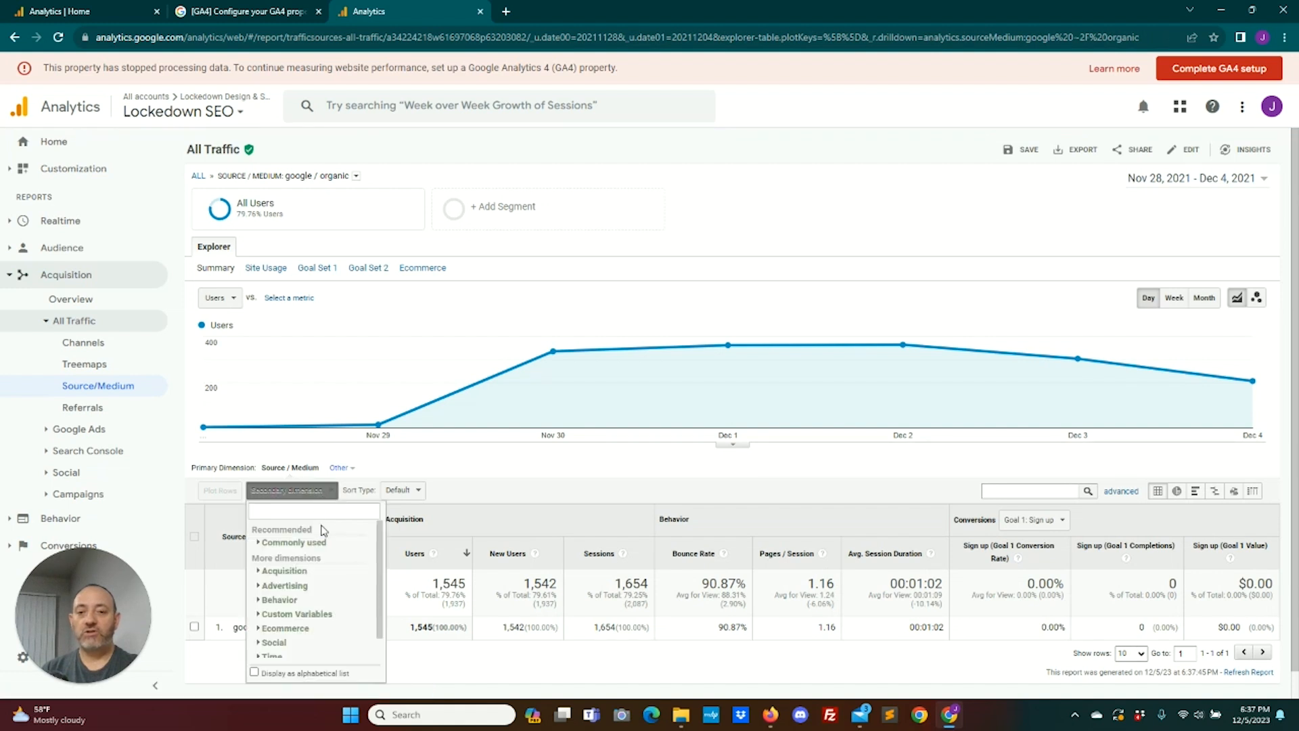
{"action": "type", "text": "la"}
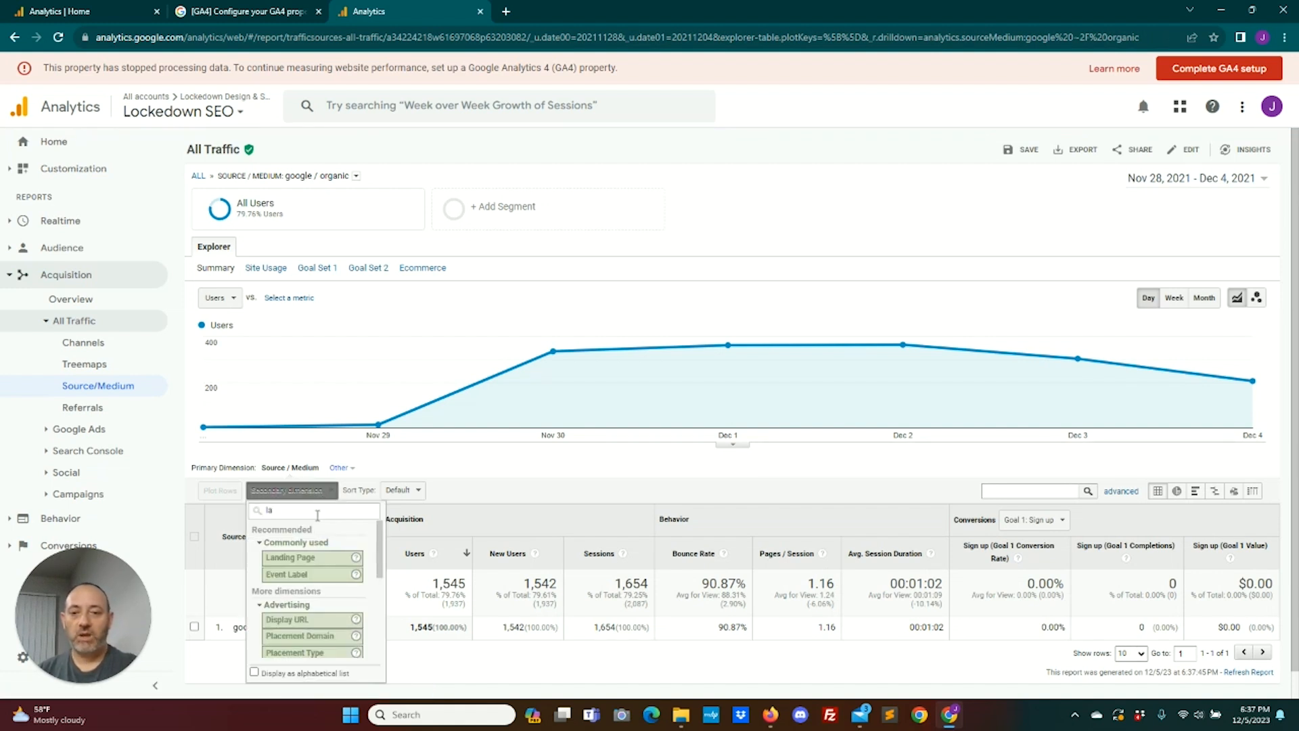
{"action": "left_click", "coordinate": [306, 557]}
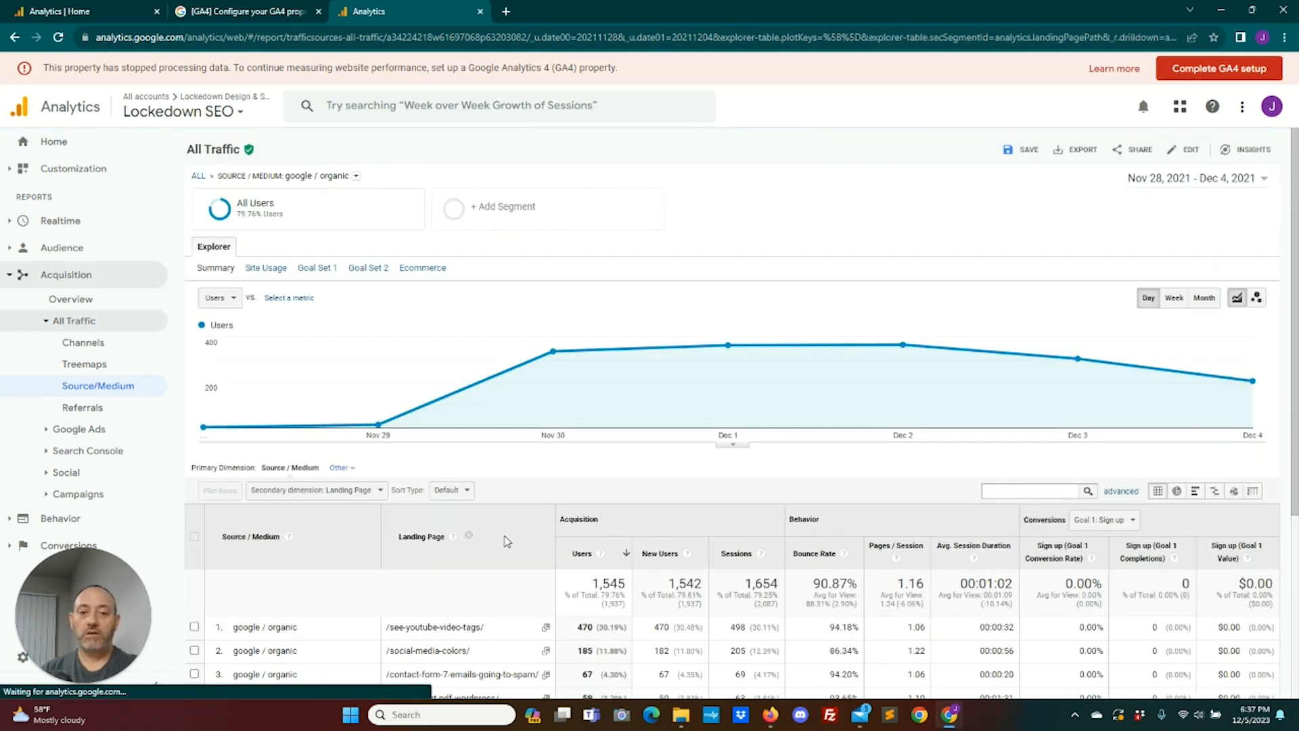
{"action": "scroll", "coordinate": [646, 553], "scroll_direction": "down", "scroll_amount": 3}
{"action": "scroll", "coordinate": [646, 557], "scroll_direction": "down", "scroll_amount": 1}
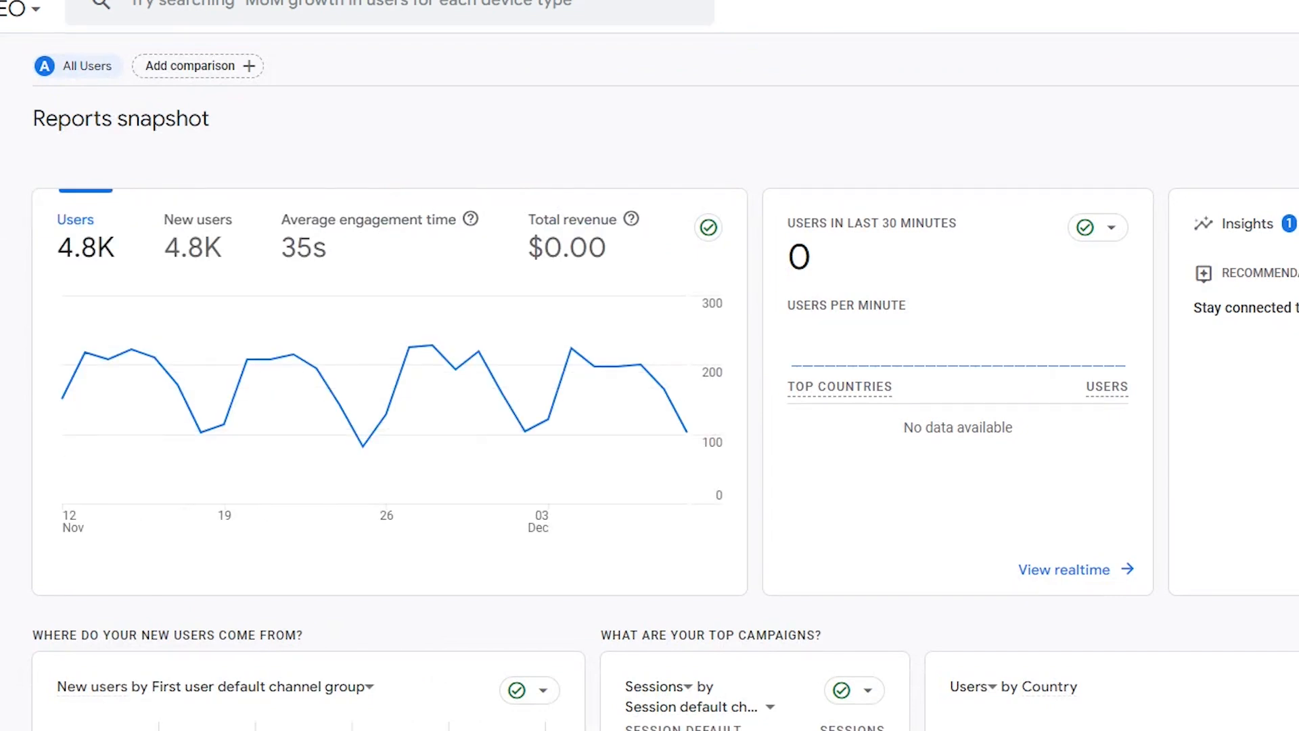
Step: In the GA4 property, open the Pages and screens report and bring its table into view
{"action": "left_click", "coordinate": [1, 420]}
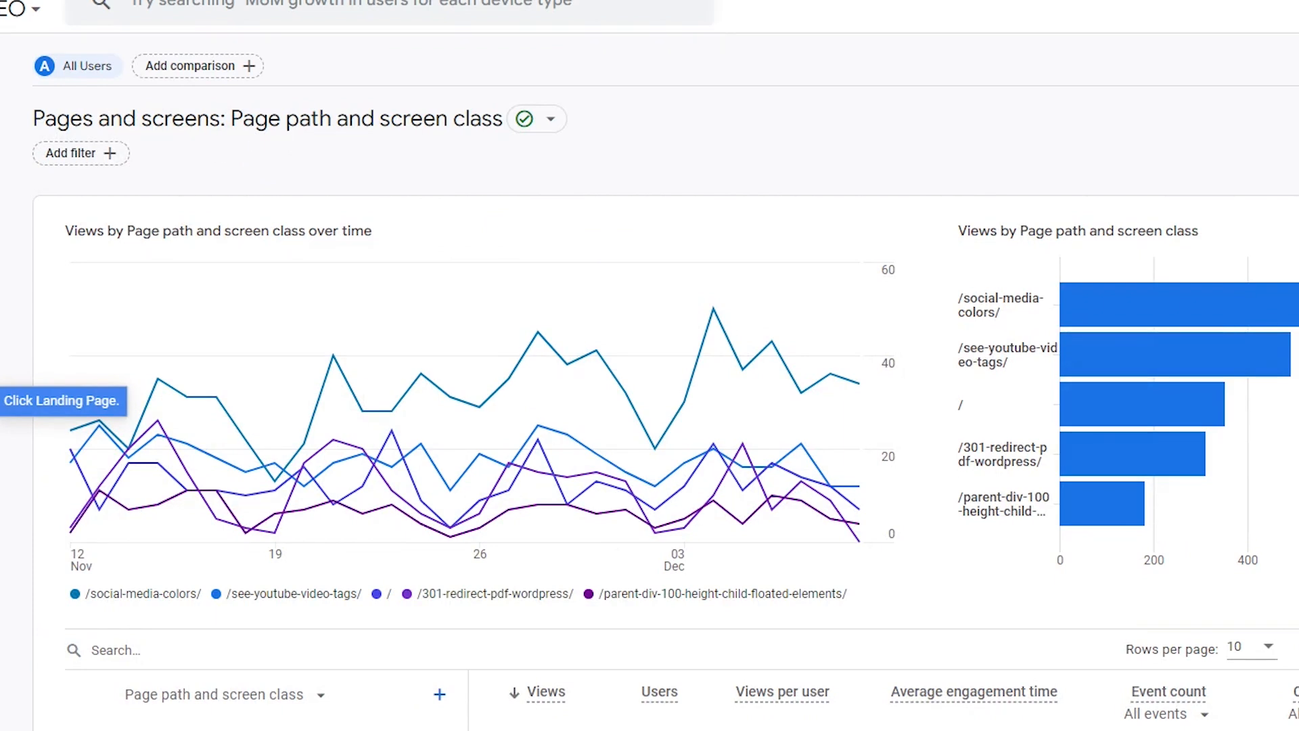
{"action": "scroll", "coordinate": [662, 176], "scroll_direction": "down", "scroll_amount": 6}
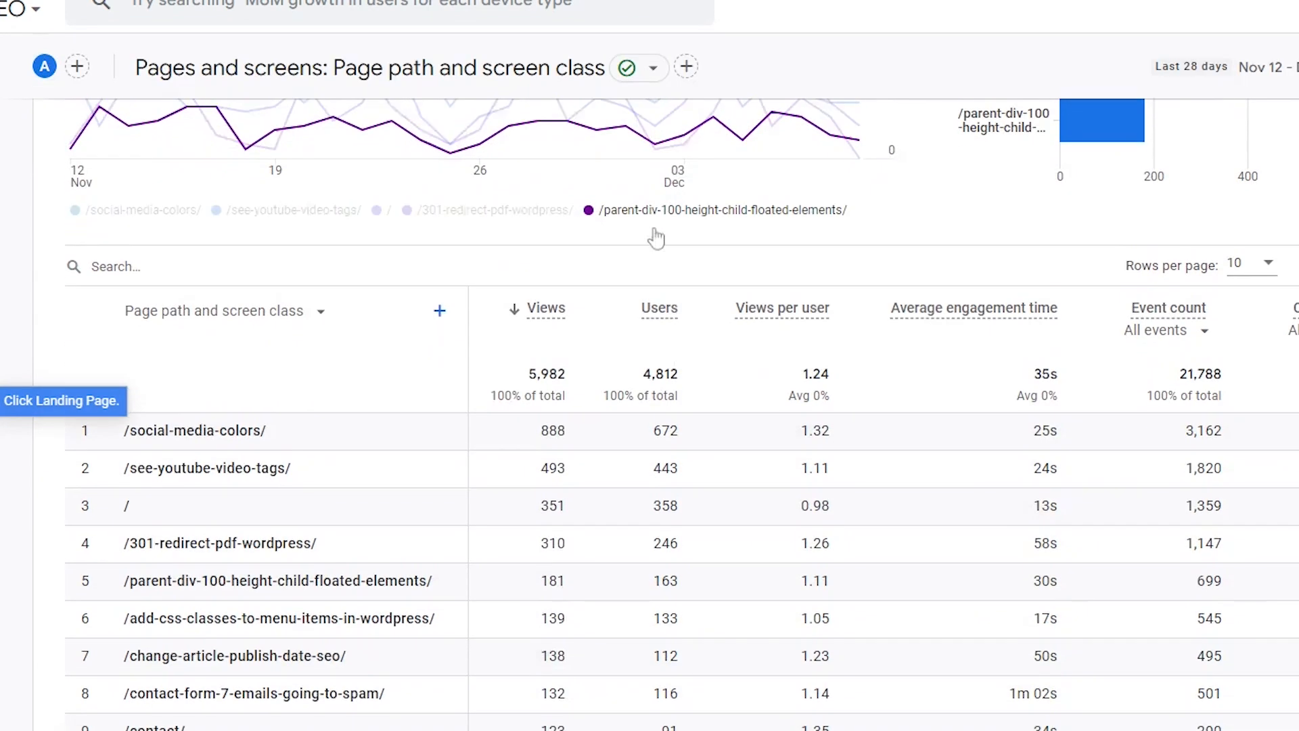
Step: Try Page title and screen class as the table's dimension, and restore Page path and screen class
{"action": "left_click", "coordinate": [323, 314]}
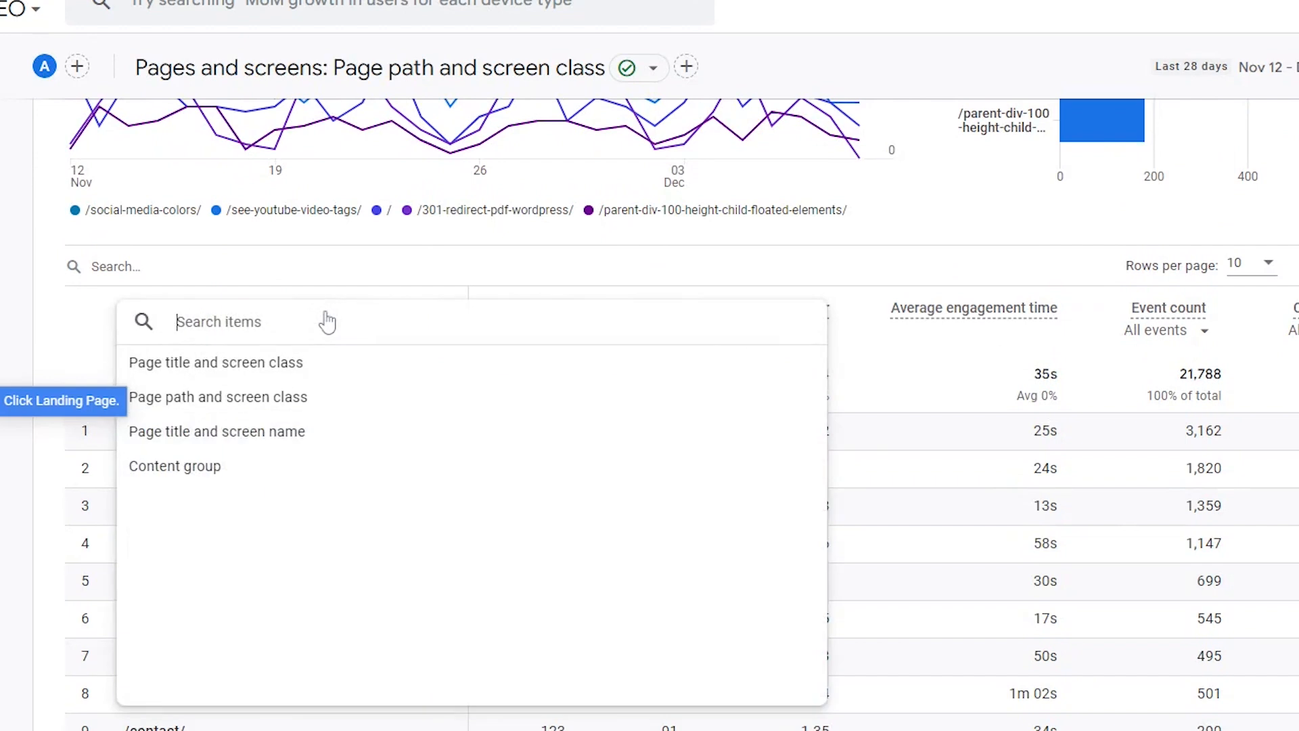
{"action": "left_click", "coordinate": [295, 366]}
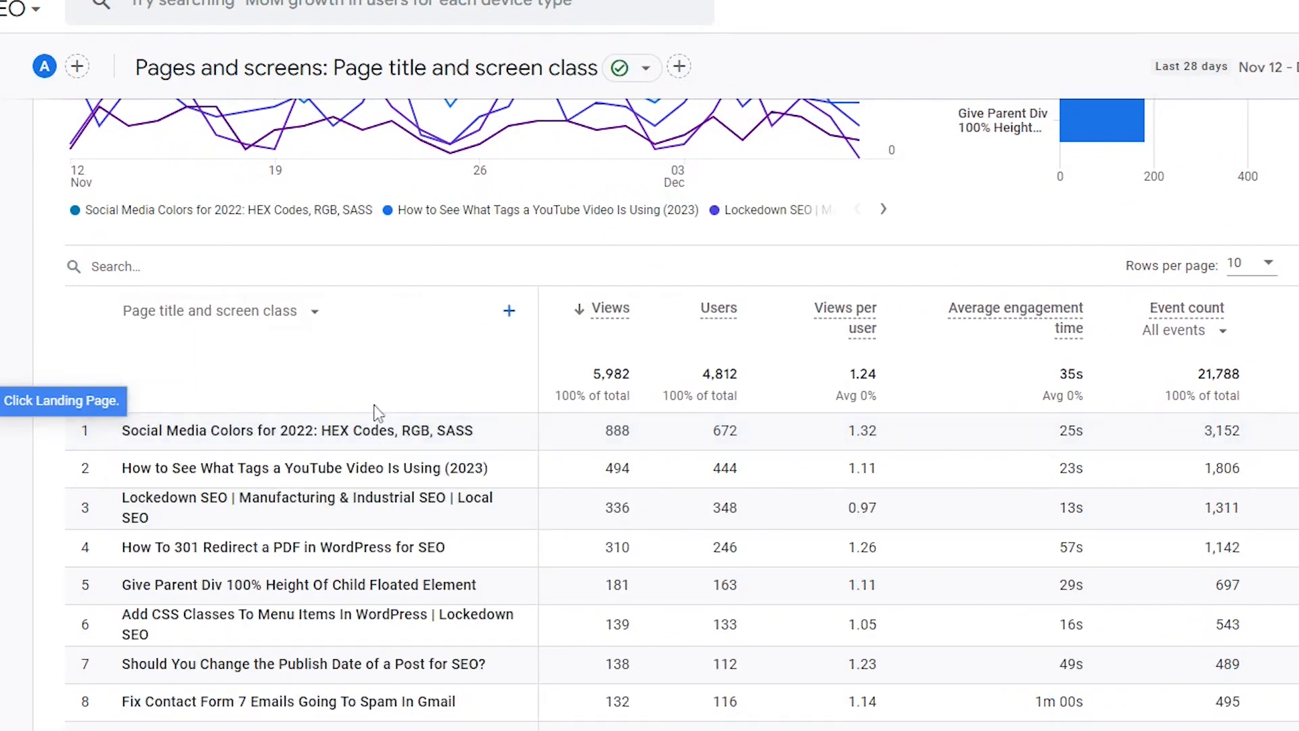
{"action": "left_click", "coordinate": [314, 312]}
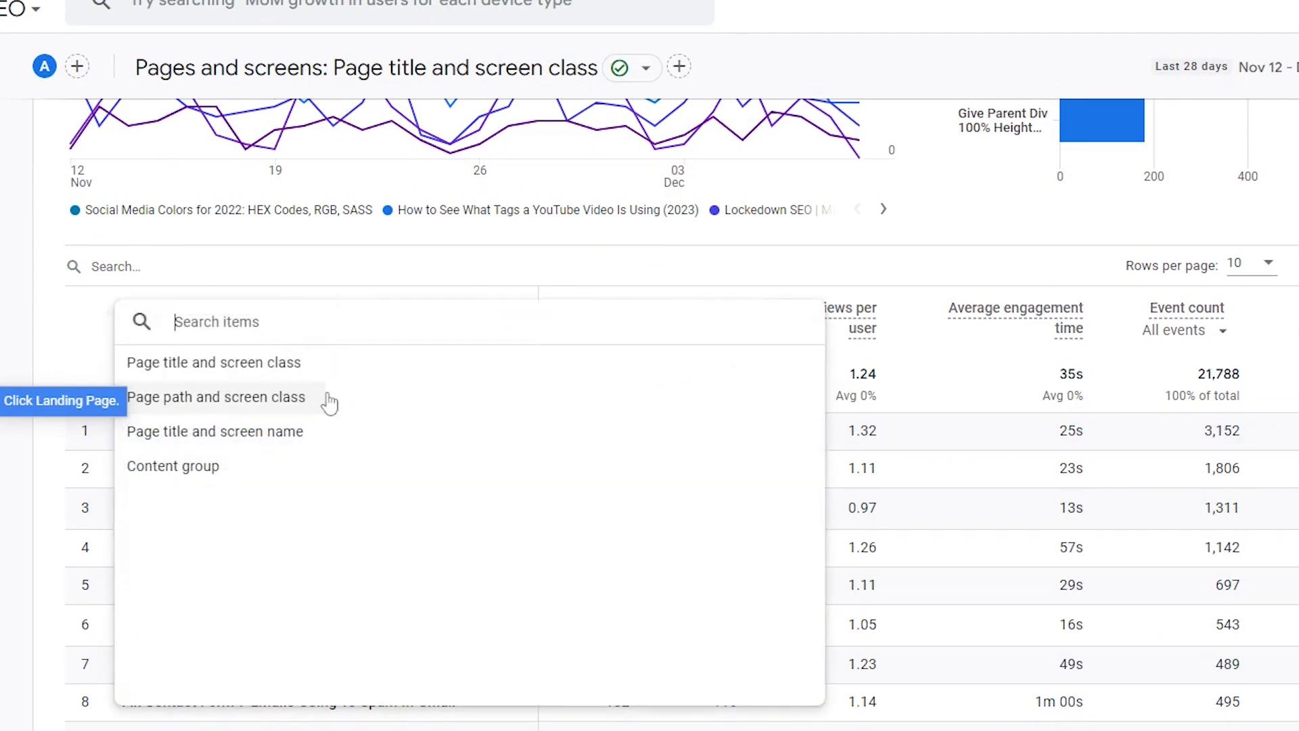
{"action": "left_click", "coordinate": [273, 405]}
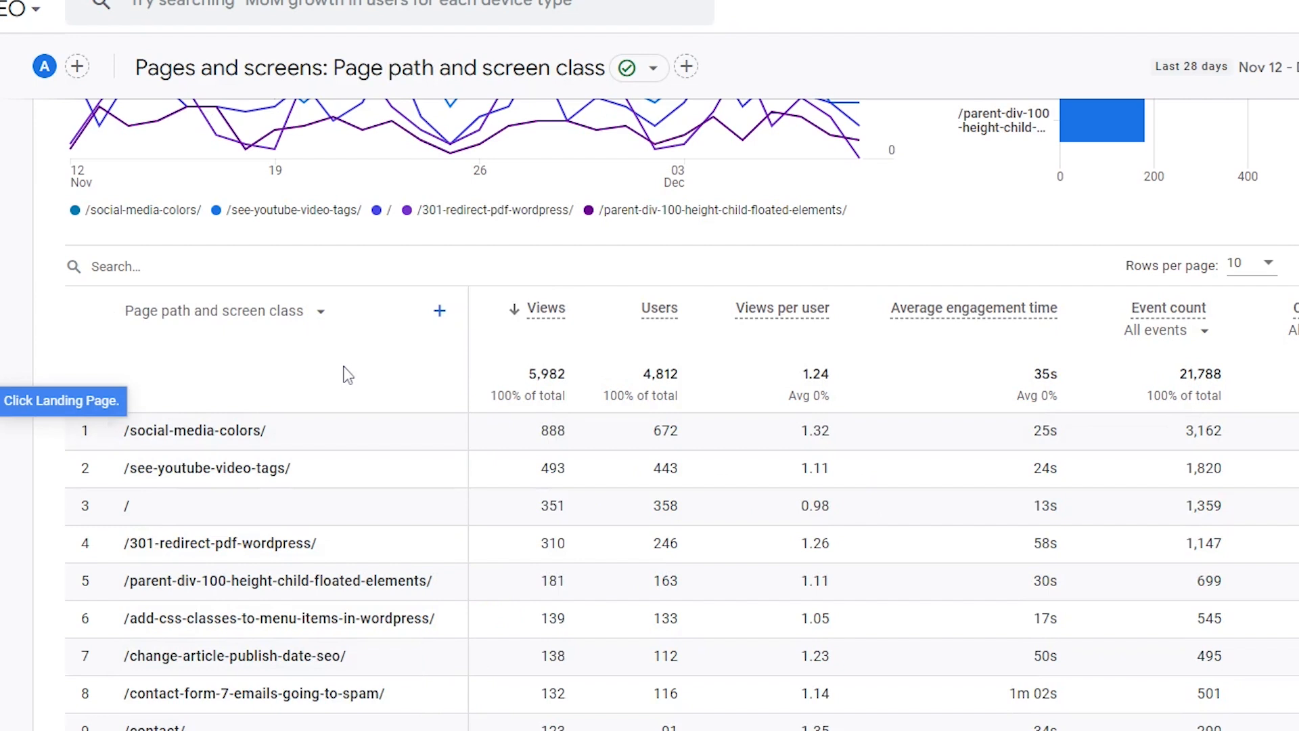
Step: Limit the table's Event count column to the session_start event
{"action": "left_click", "coordinate": [1204, 325]}
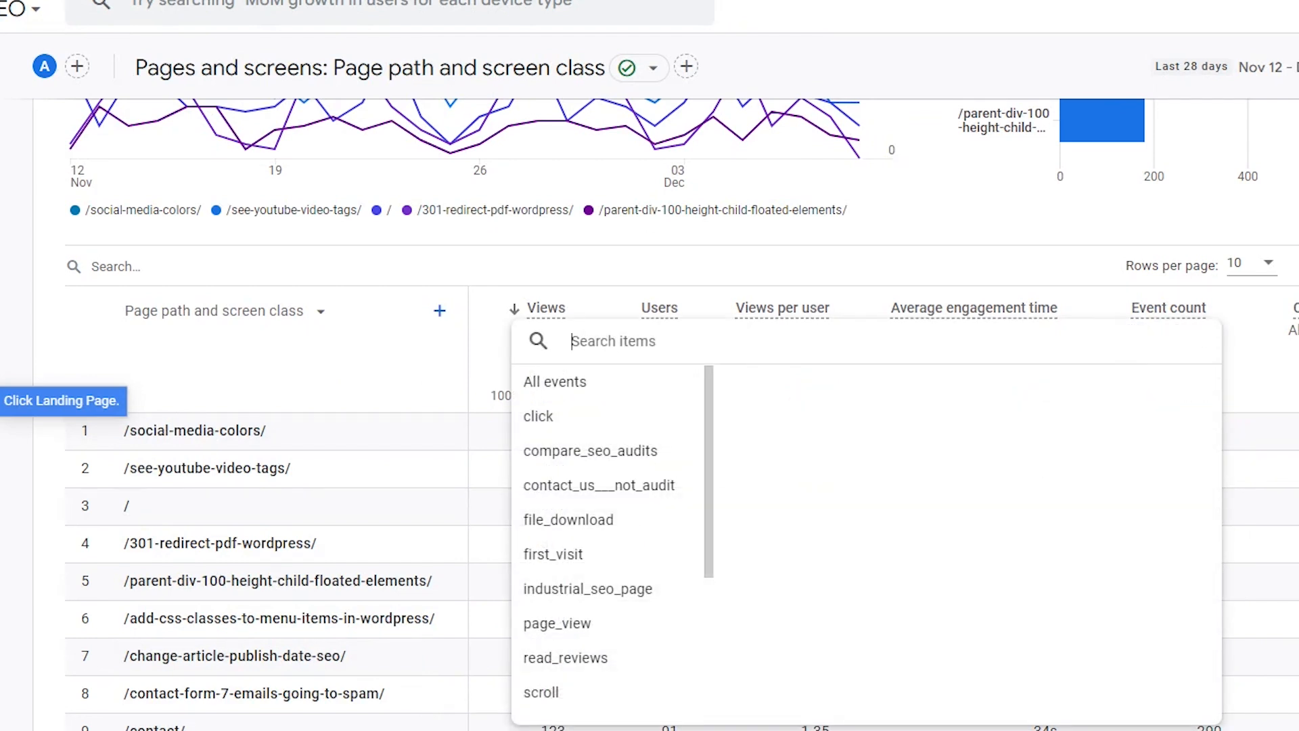
{"action": "left_click", "coordinate": [1252, 330]}
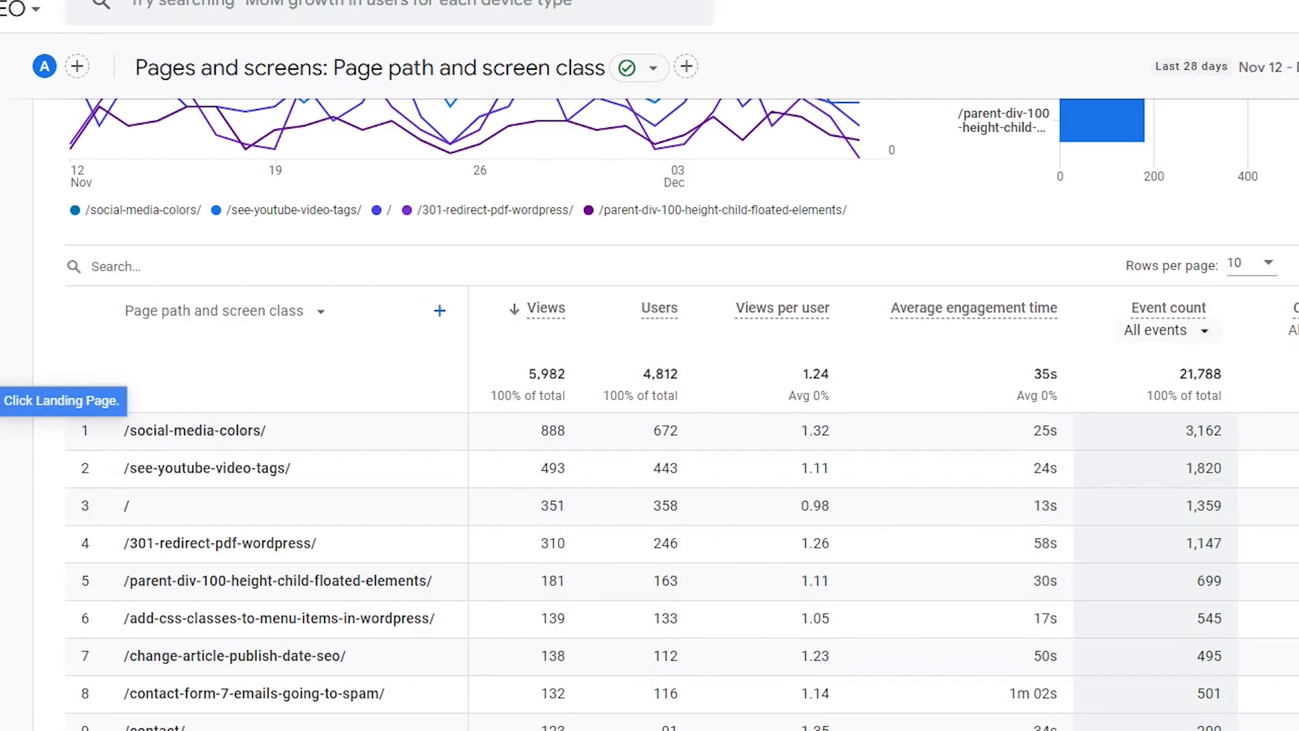
{"action": "left_click", "coordinate": [1204, 331]}
{"action": "scroll", "coordinate": [668, 406], "scroll_direction": "down", "scroll_amount": 5}
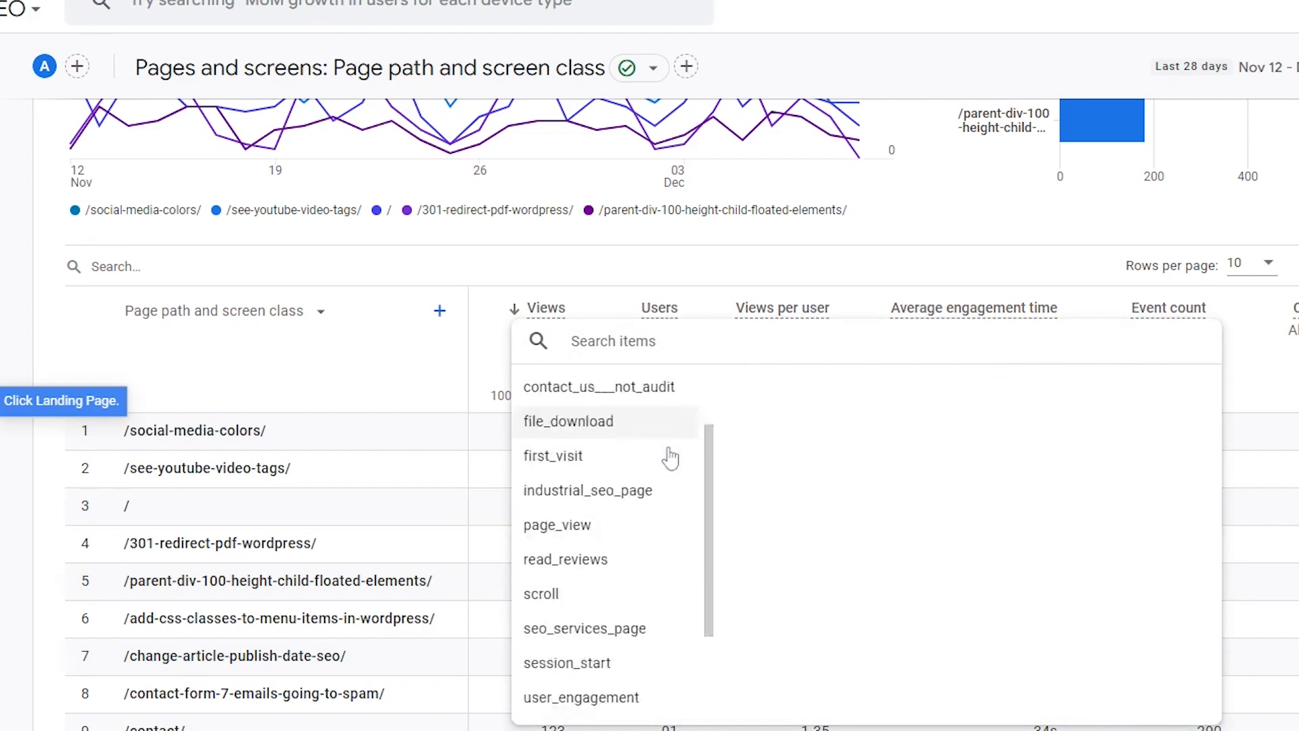
{"action": "left_click", "coordinate": [671, 529]}
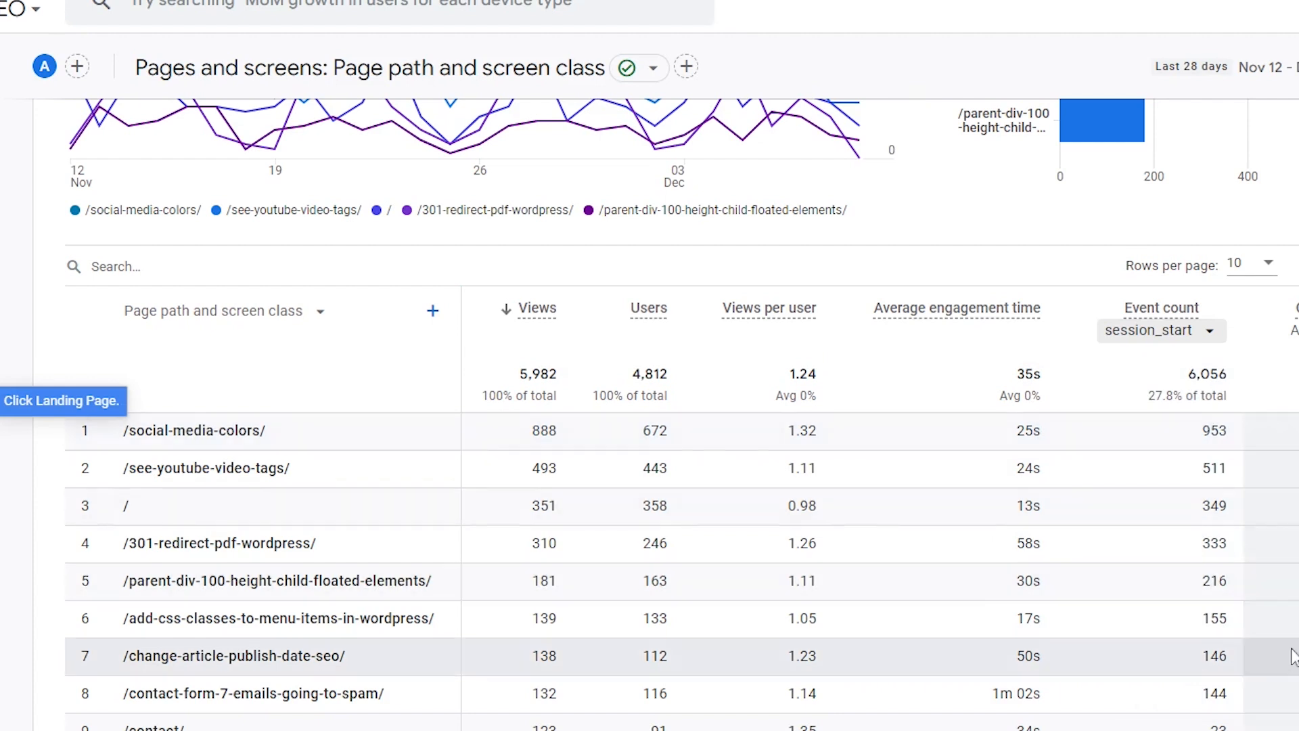
Step: Add comparisons for Session default channel group exactly matching Organic Search and for Session source / medium exactly matching google / organic
{"action": "scroll", "coordinate": [832, 695], "scroll_direction": "up", "scroll_amount": 6}
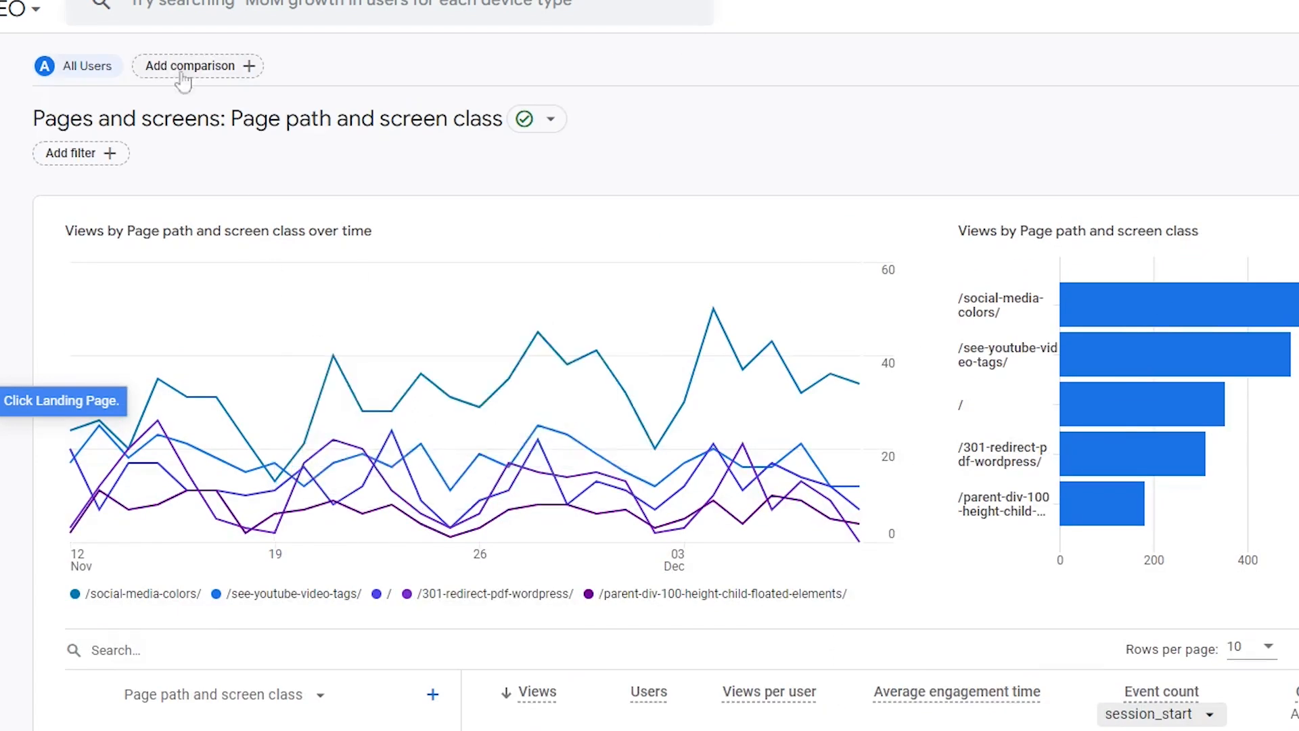
{"action": "left_click", "coordinate": [106, 72]}
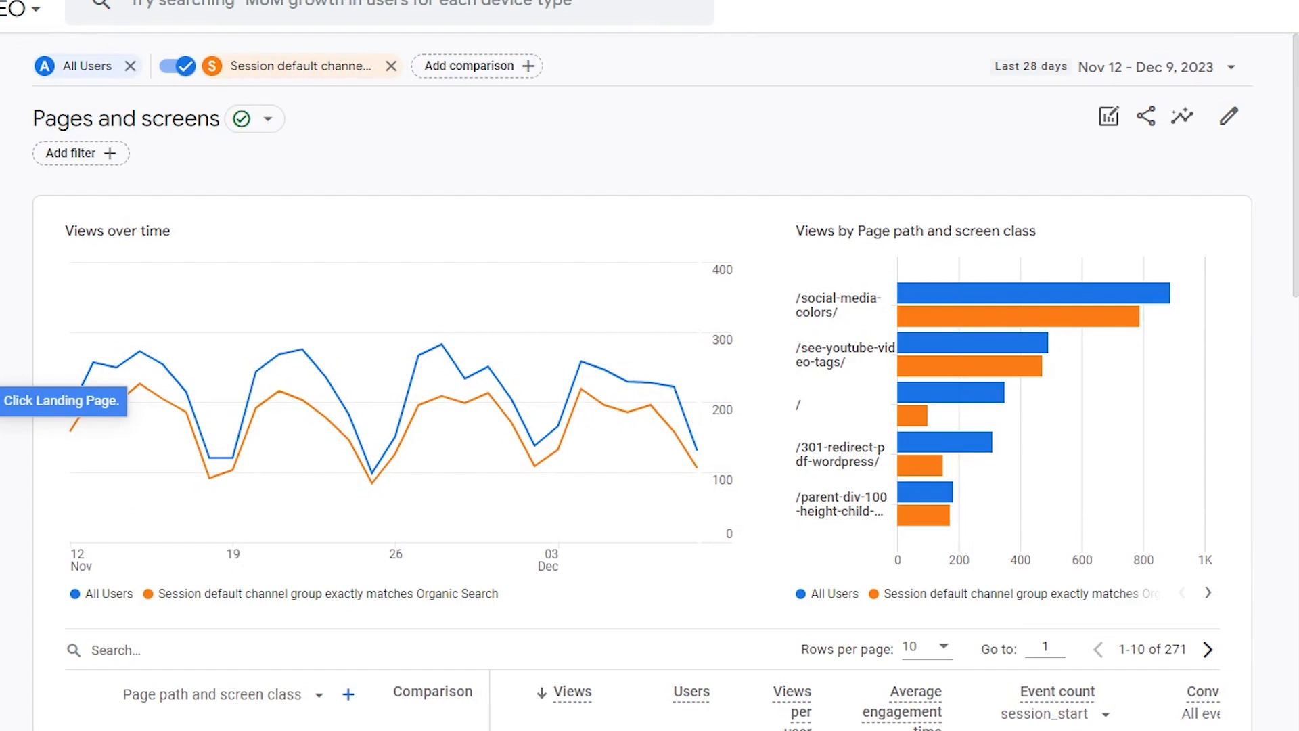
{"action": "scroll", "coordinate": [947, 507], "scroll_direction": "down", "scroll_amount": 9}
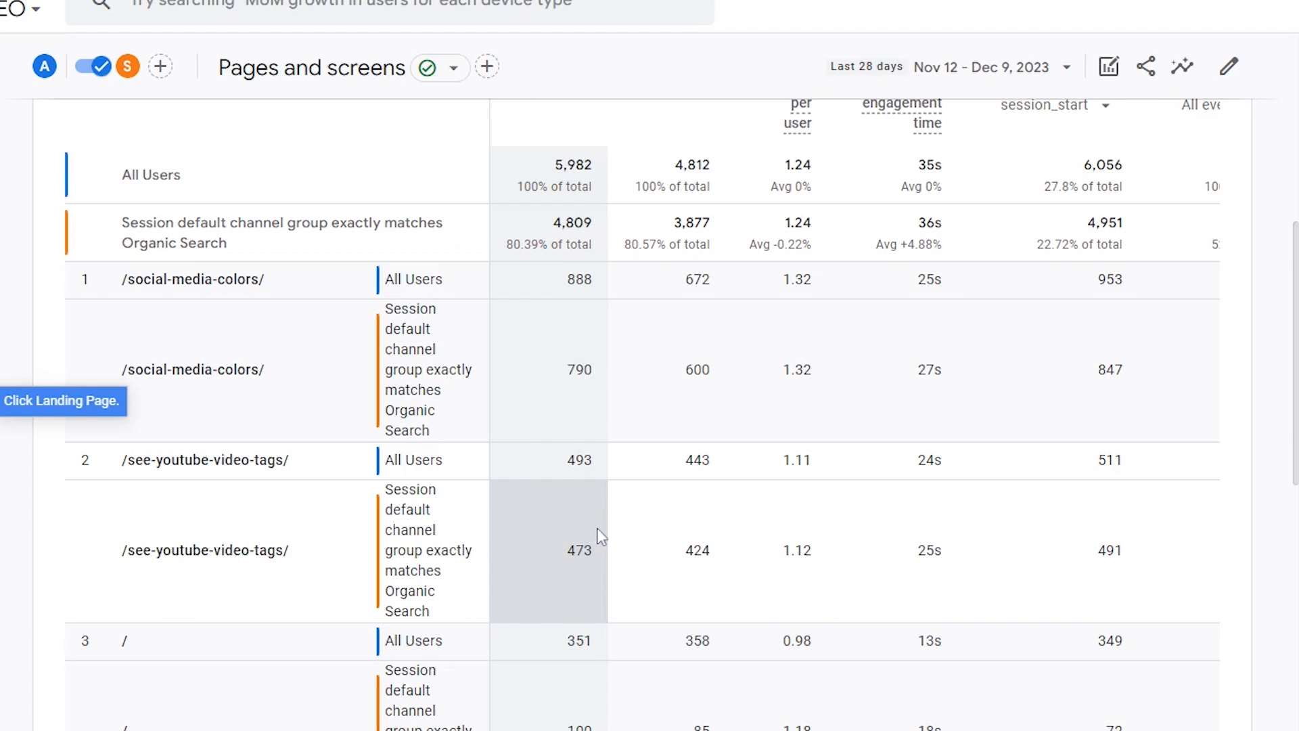
{"action": "scroll", "coordinate": [595, 535], "scroll_direction": "down", "scroll_amount": 5}
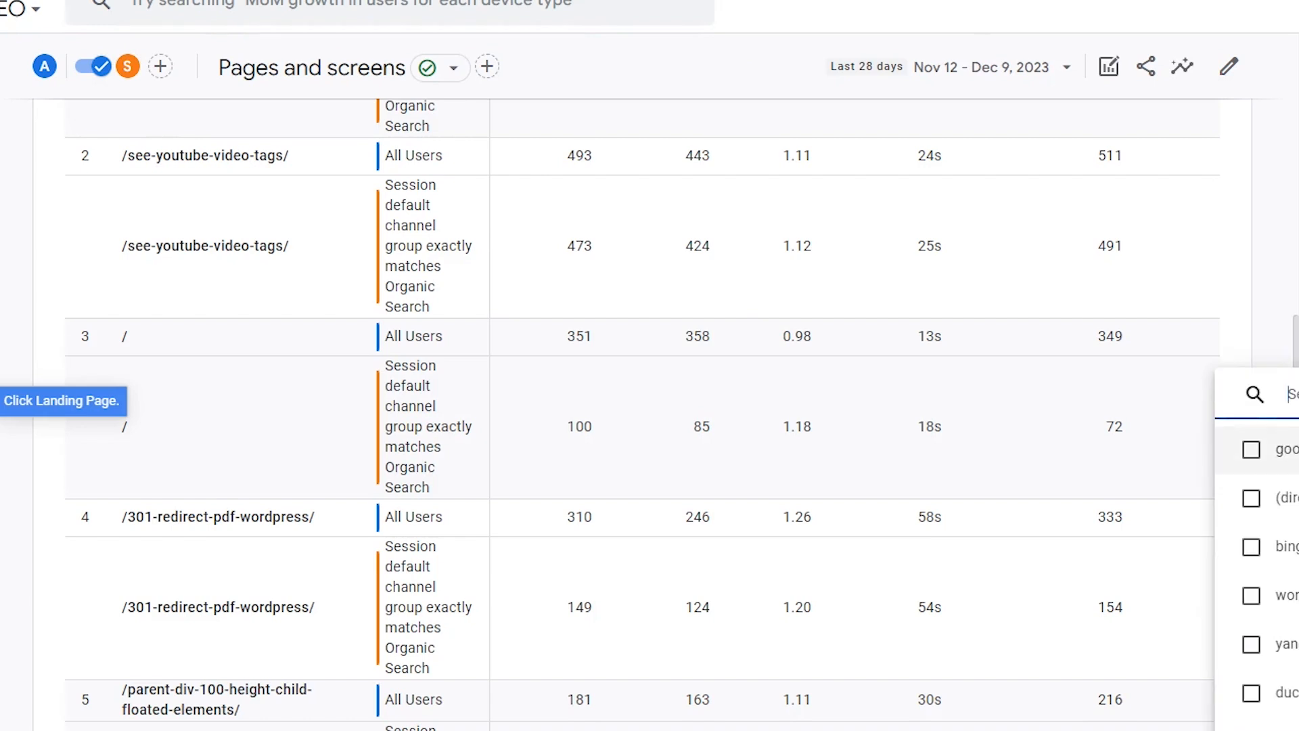
{"action": "left_click", "coordinate": [1251, 449]}
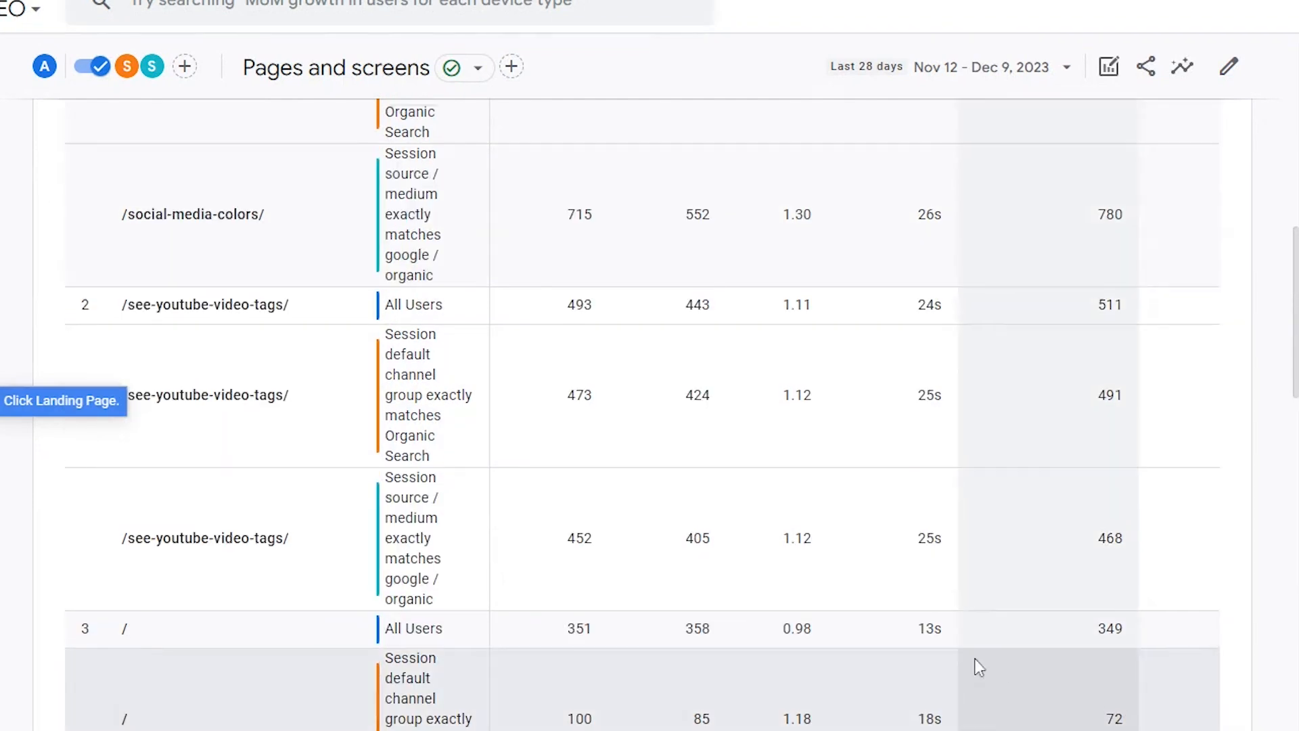
Step: Examine the views, users and session starts per page for all users against the organic traffic comparisons
{"action": "scroll", "coordinate": [947, 661], "scroll_direction": "up", "scroll_amount": 5}
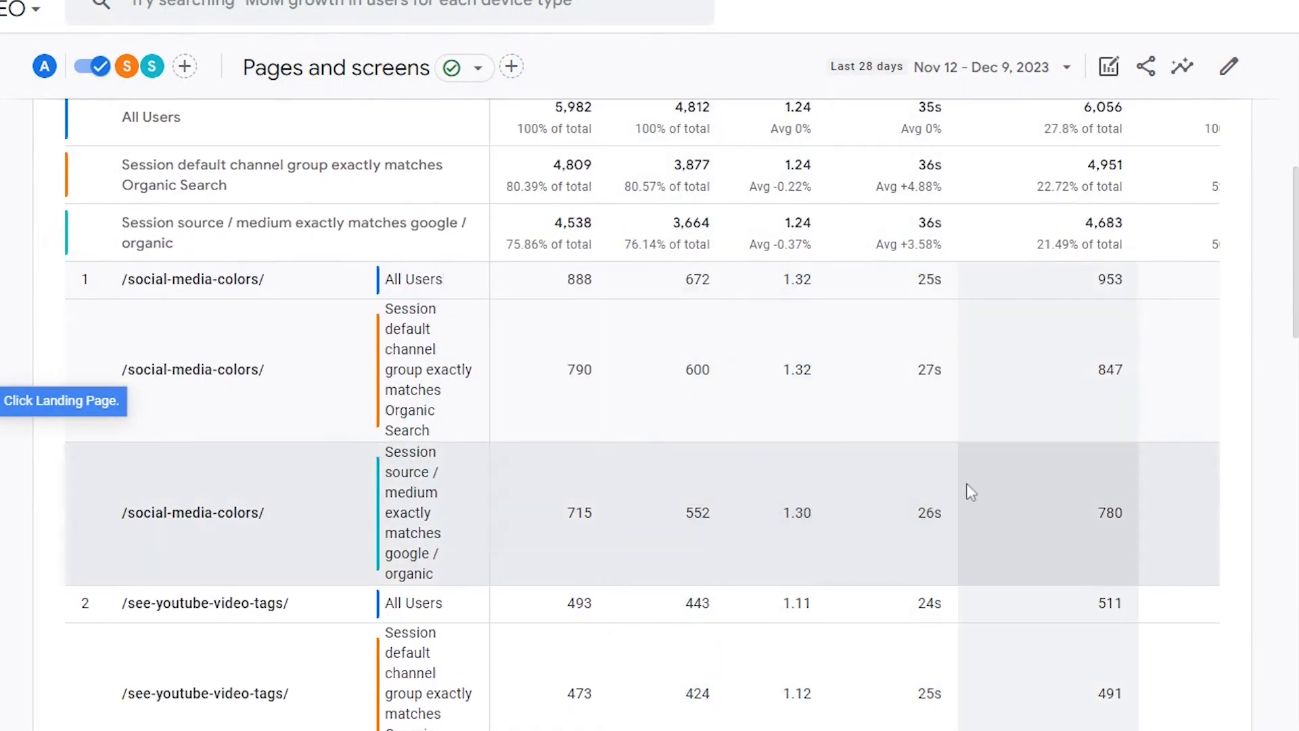
{"action": "scroll", "coordinate": [966, 487], "scroll_direction": "up", "scroll_amount": 2}
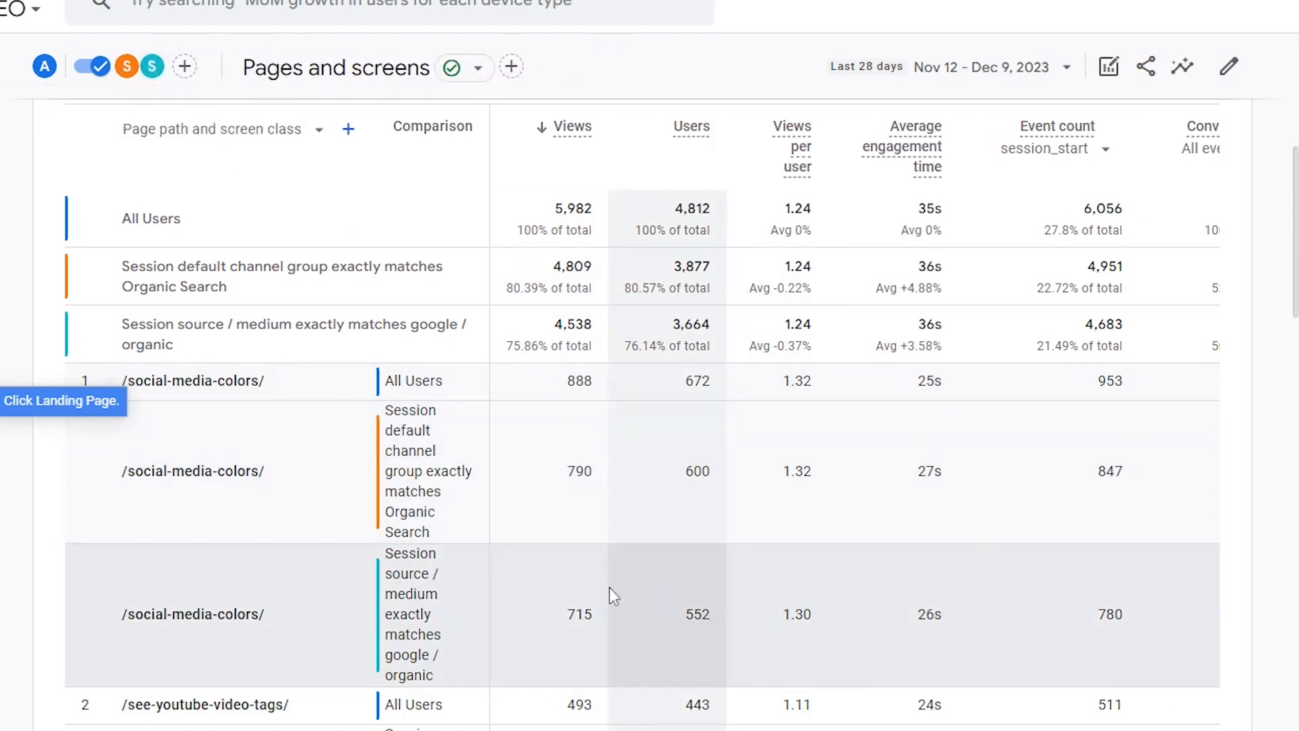
{"action": "scroll", "coordinate": [609, 587], "scroll_direction": "down", "scroll_amount": 2}
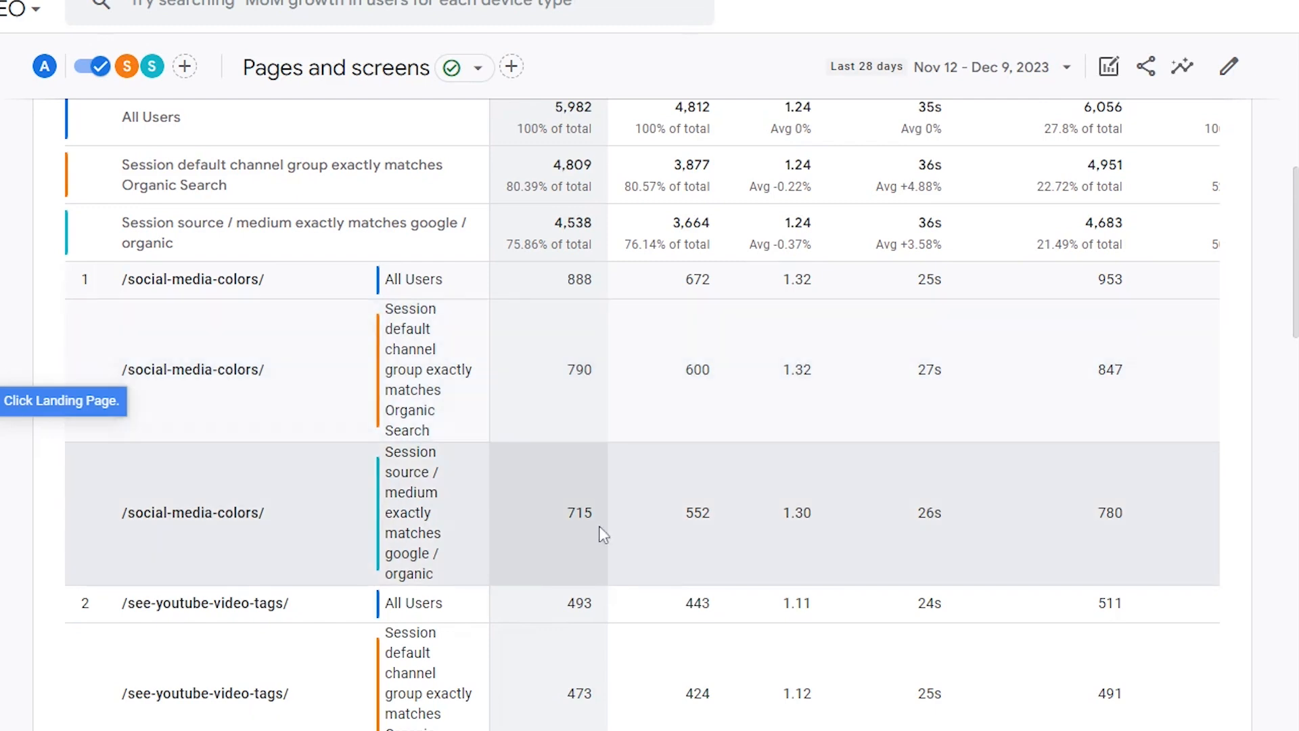
{"action": "scroll", "coordinate": [599, 541], "scroll_direction": "down", "scroll_amount": 3}
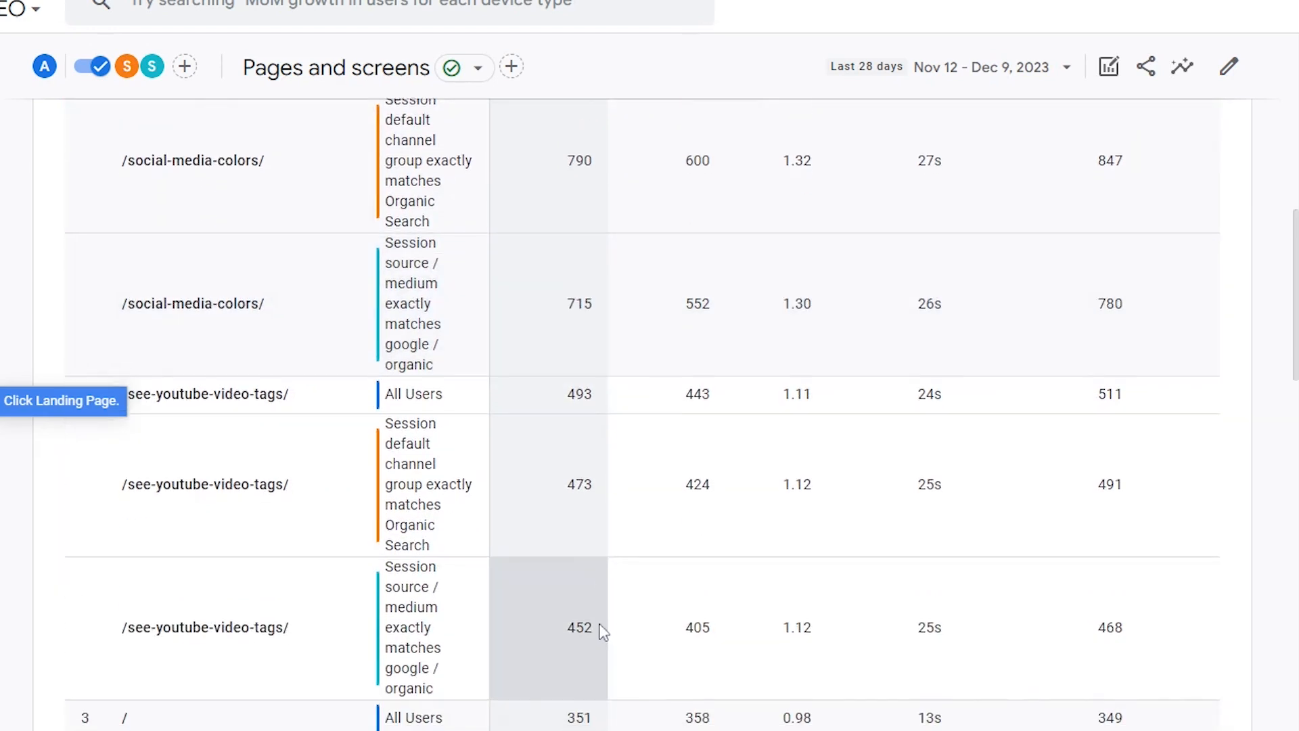
{"action": "scroll", "coordinate": [603, 632], "scroll_direction": "down", "scroll_amount": 2}
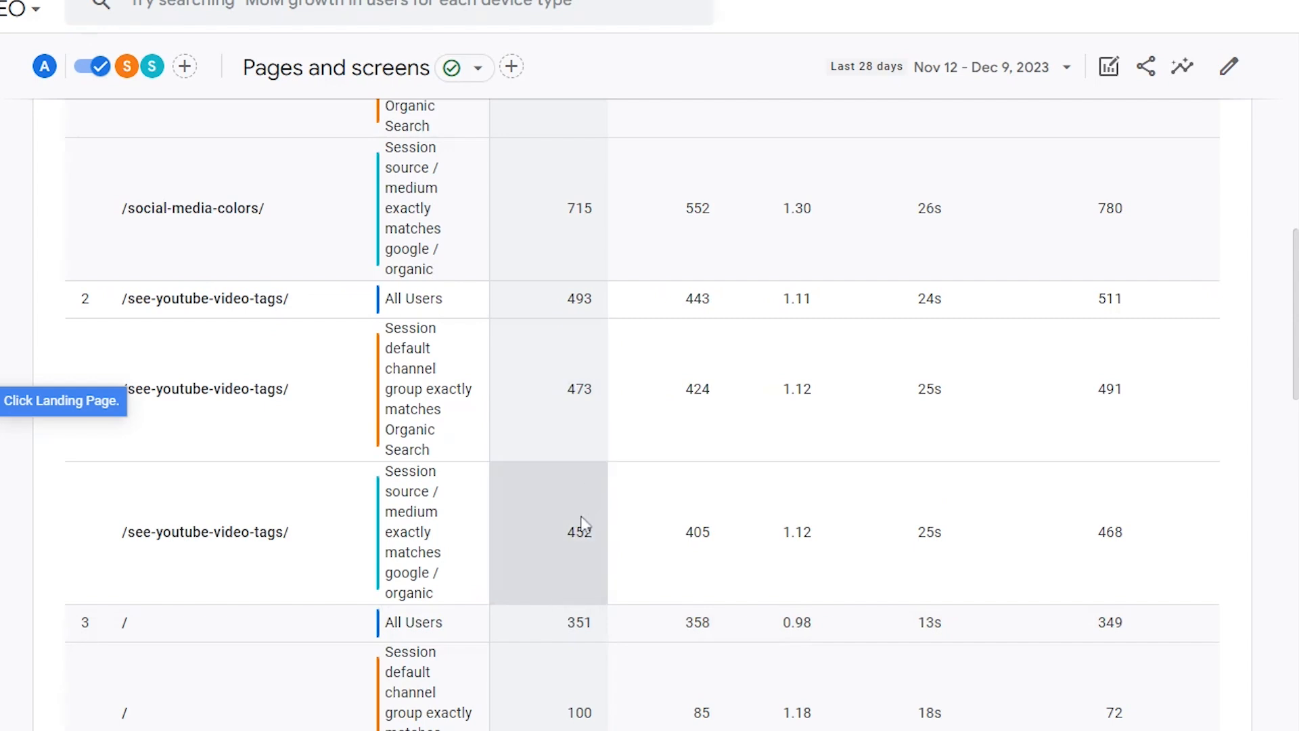
{"action": "scroll", "coordinate": [589, 557], "scroll_direction": "down", "scroll_amount": 2}
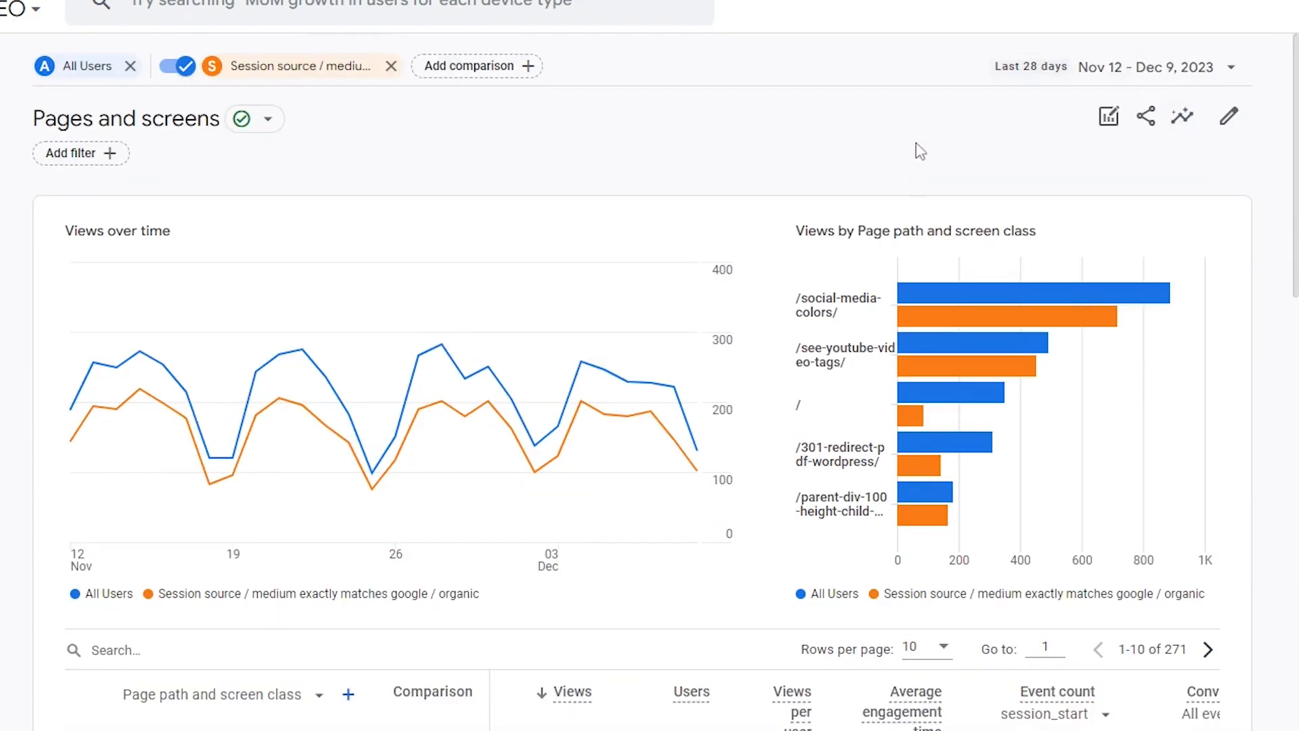
{"action": "scroll", "coordinate": [920, 150], "scroll_direction": "down", "scroll_amount": 9}
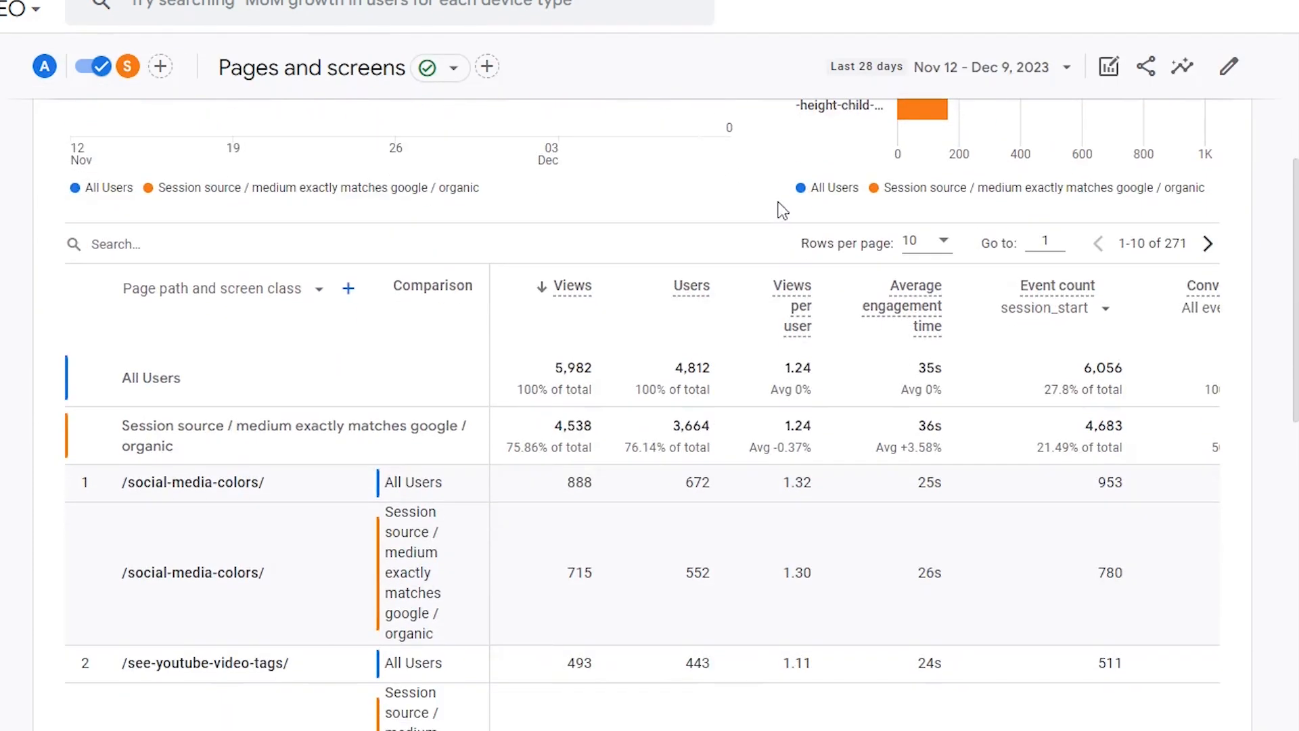
{"action": "scroll", "coordinate": [1267, 426], "scroll_direction": "up", "scroll_amount": 9}
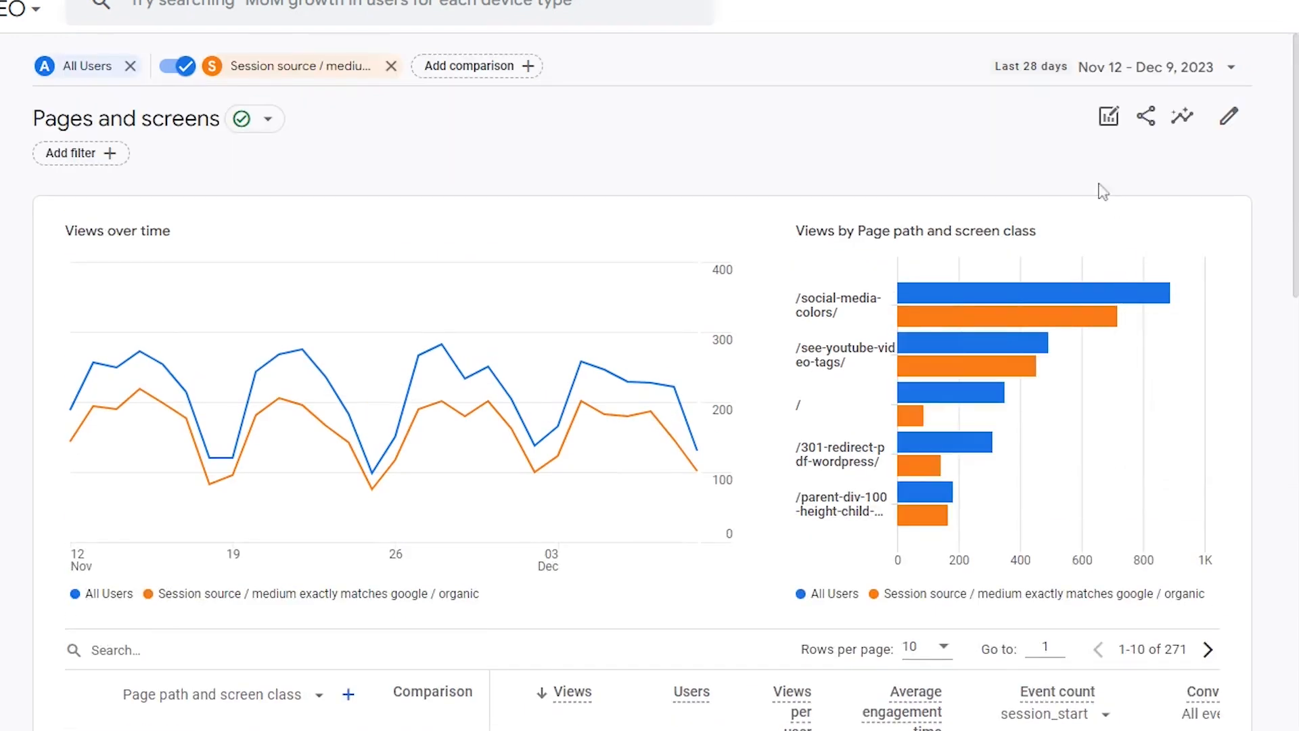
Step: Compare the report's last 28 days with the same period last year, matching the day of week, and review the page rows
{"action": "left_click", "coordinate": [1140, 67]}
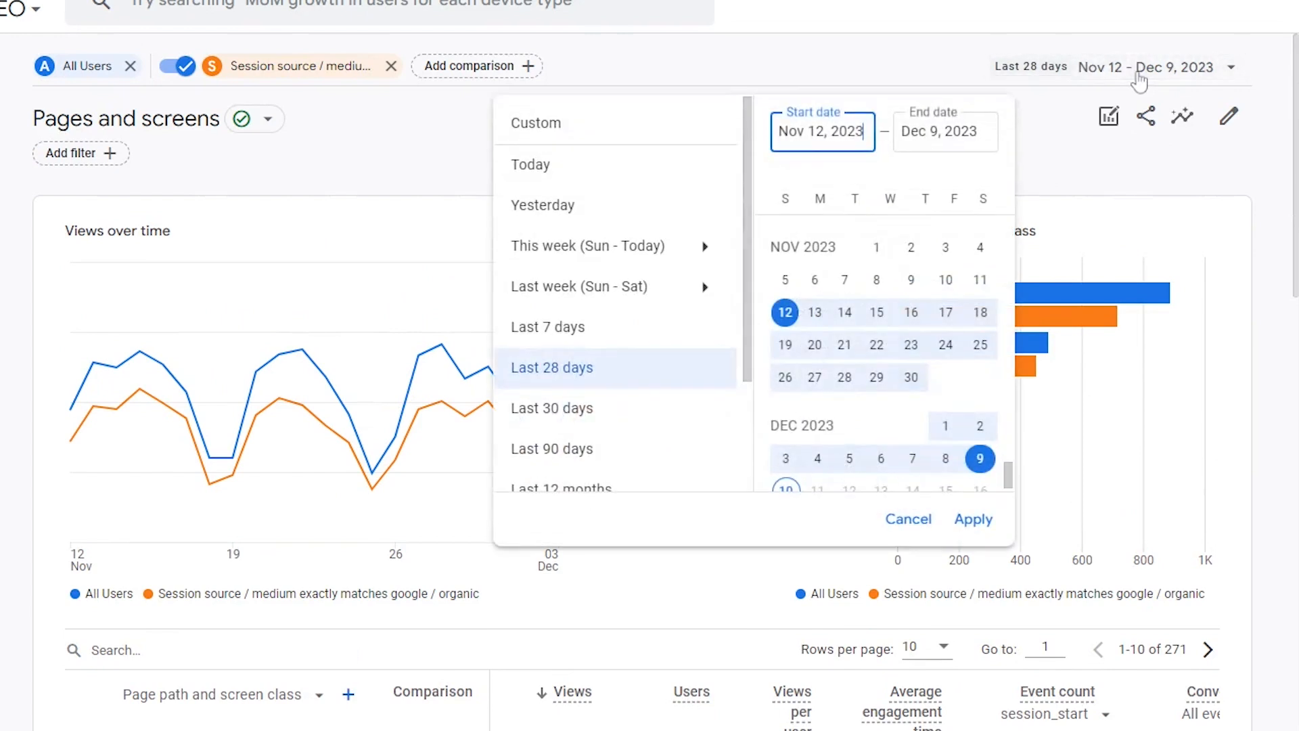
{"action": "scroll", "coordinate": [654, 399], "scroll_direction": "down", "scroll_amount": 2}
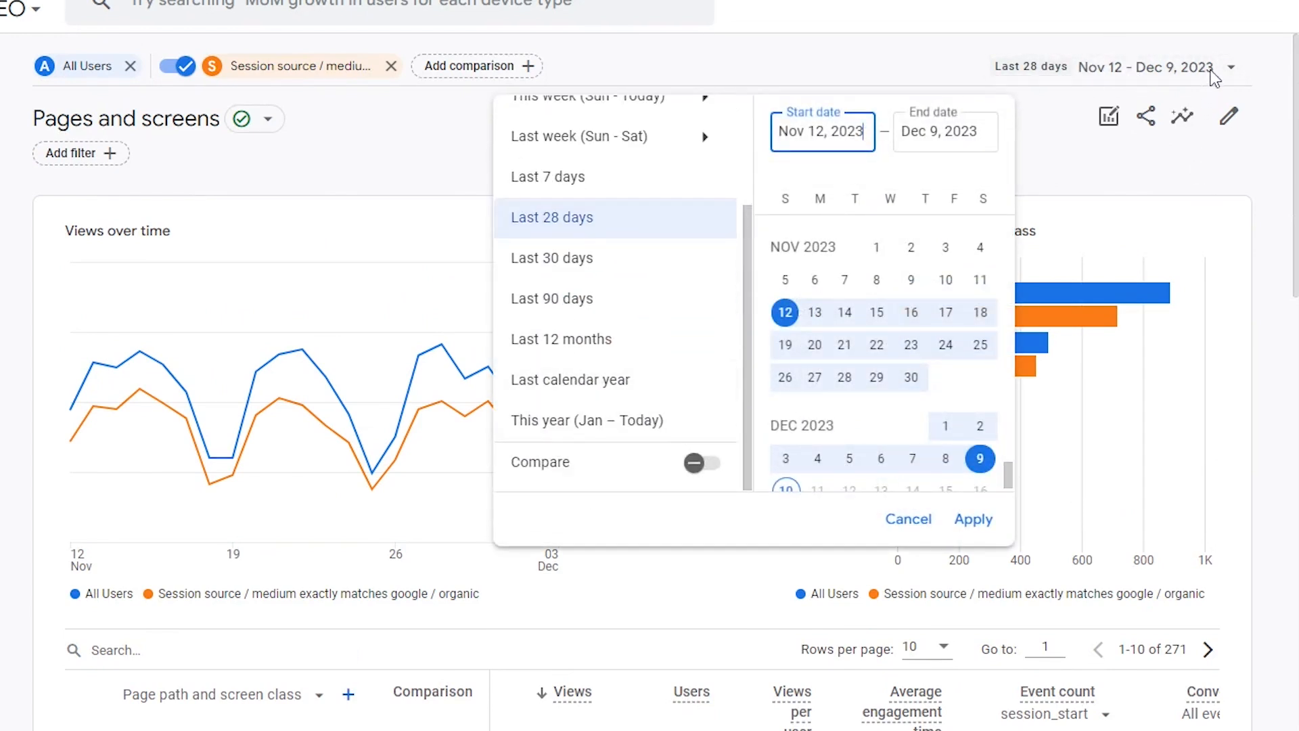
{"action": "left_click", "coordinate": [720, 466]}
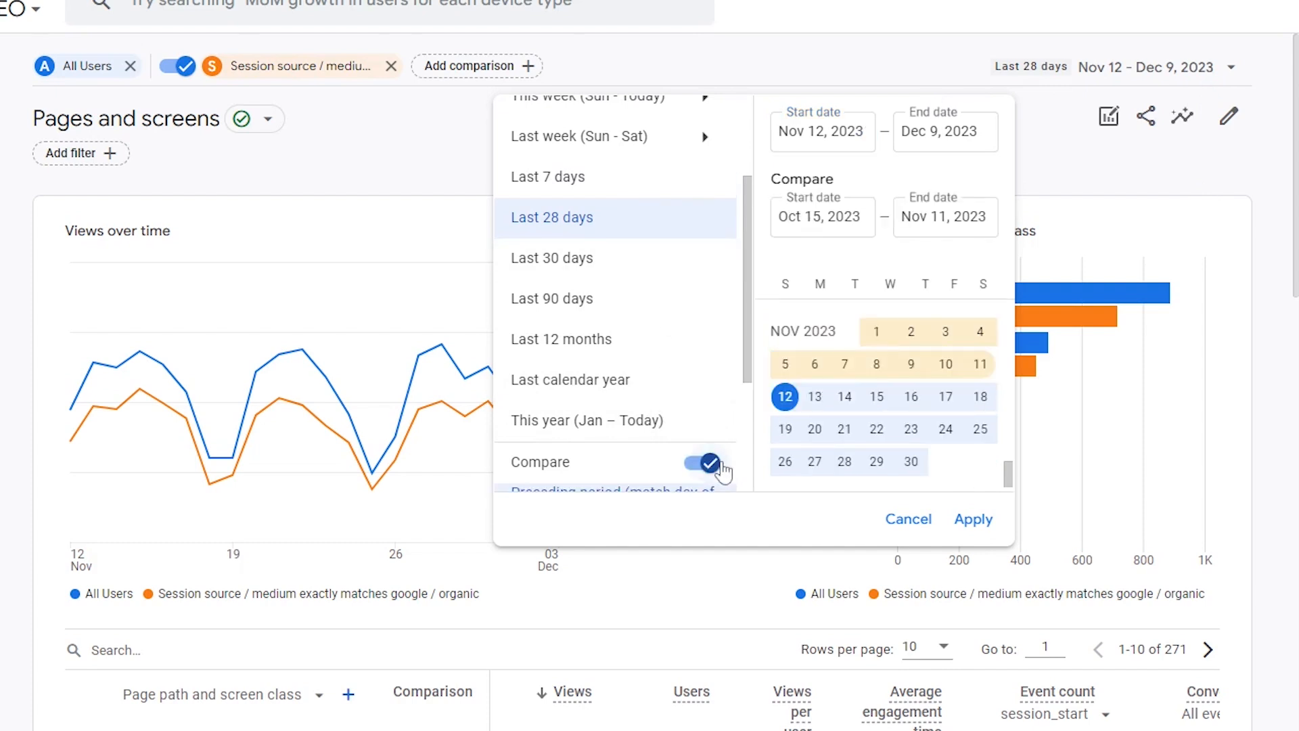
{"action": "scroll", "coordinate": [731, 398], "scroll_direction": "down", "scroll_amount": 3}
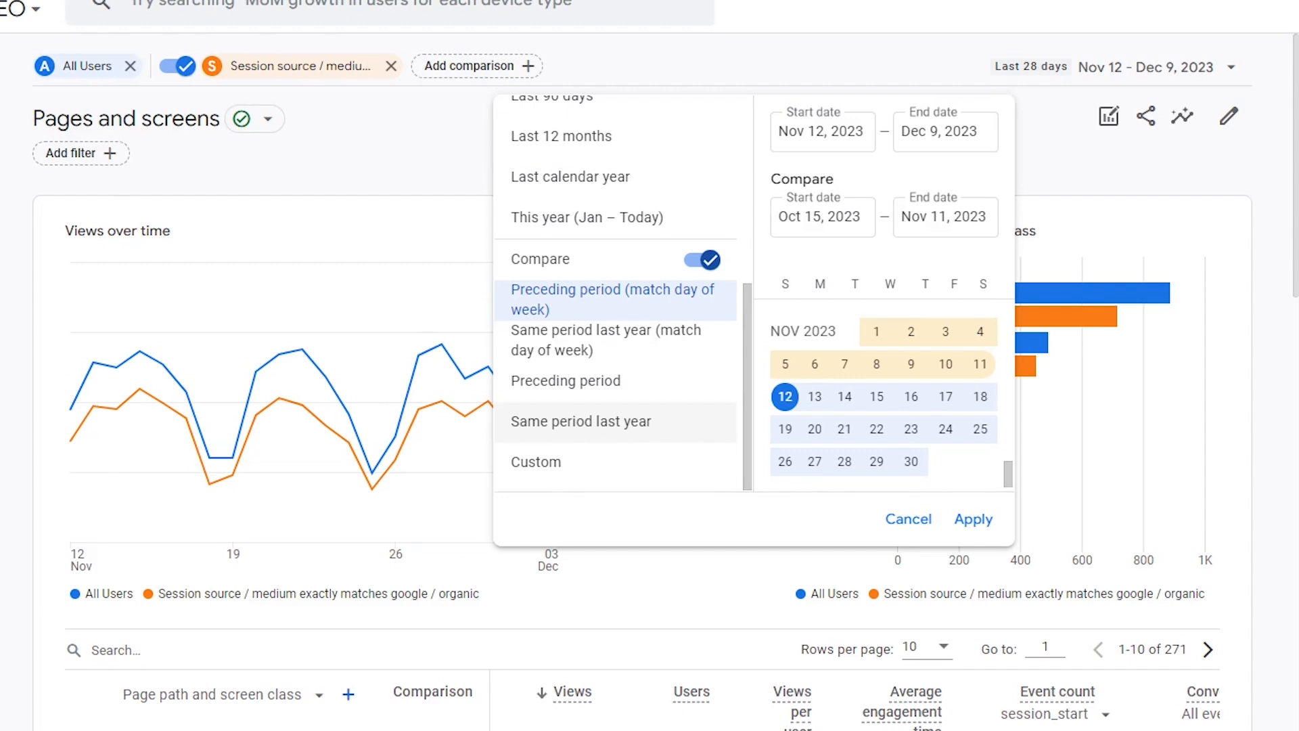
{"action": "left_click", "coordinate": [655, 355]}
{"action": "left_click", "coordinate": [973, 519]}
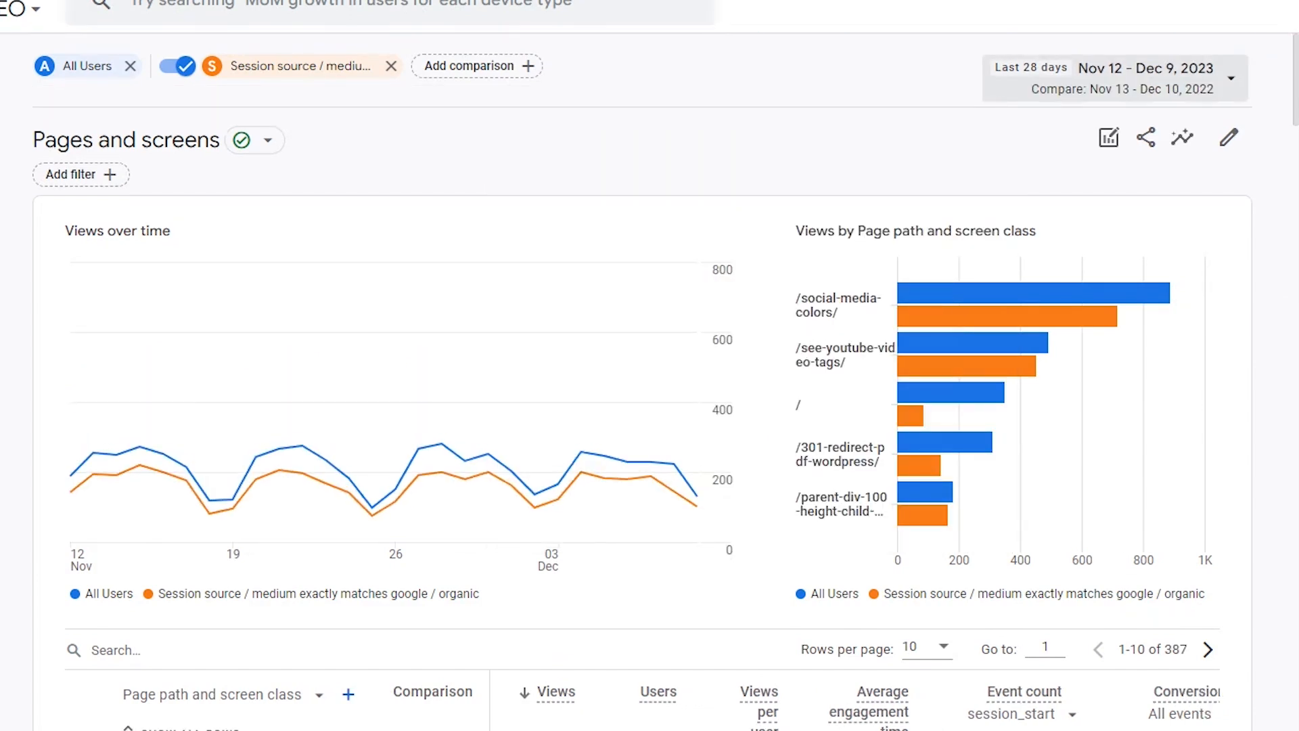
{"action": "scroll", "coordinate": [1176, 614], "scroll_direction": "down", "scroll_amount": 5}
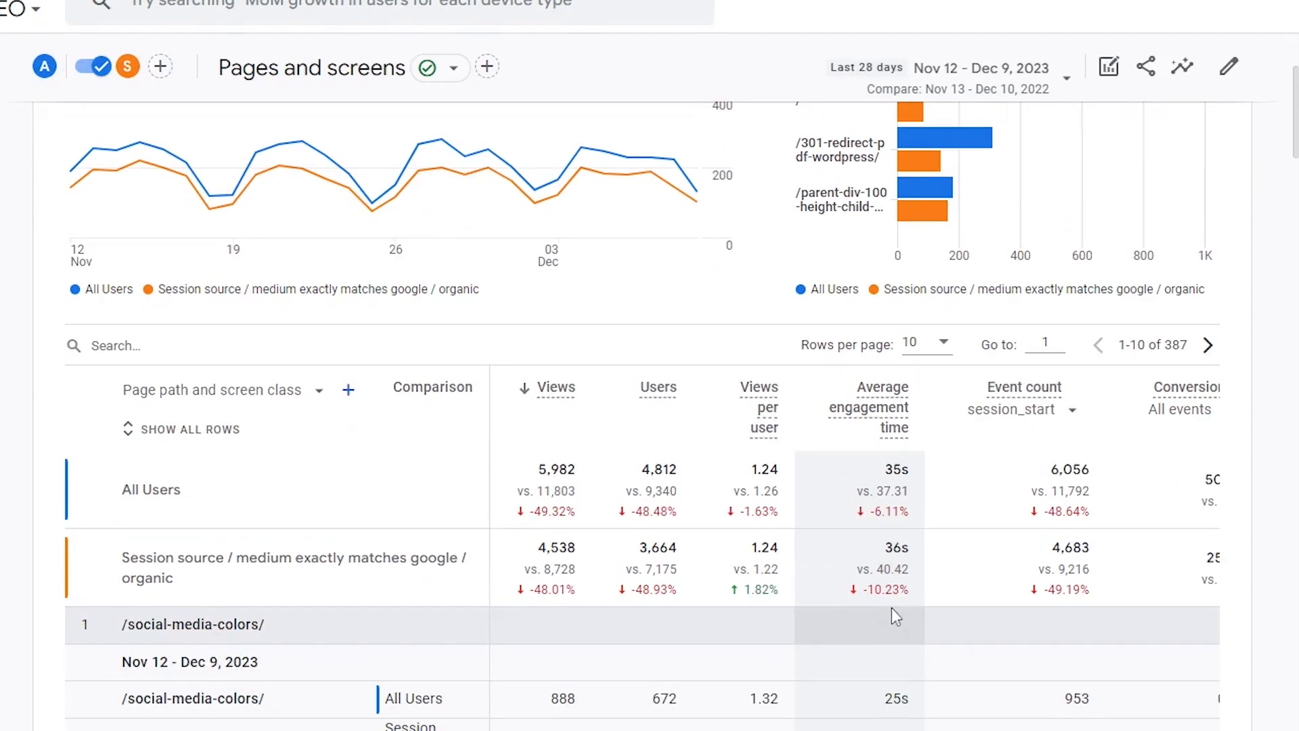
{"action": "scroll", "coordinate": [805, 609], "scroll_direction": "down", "scroll_amount": 6}
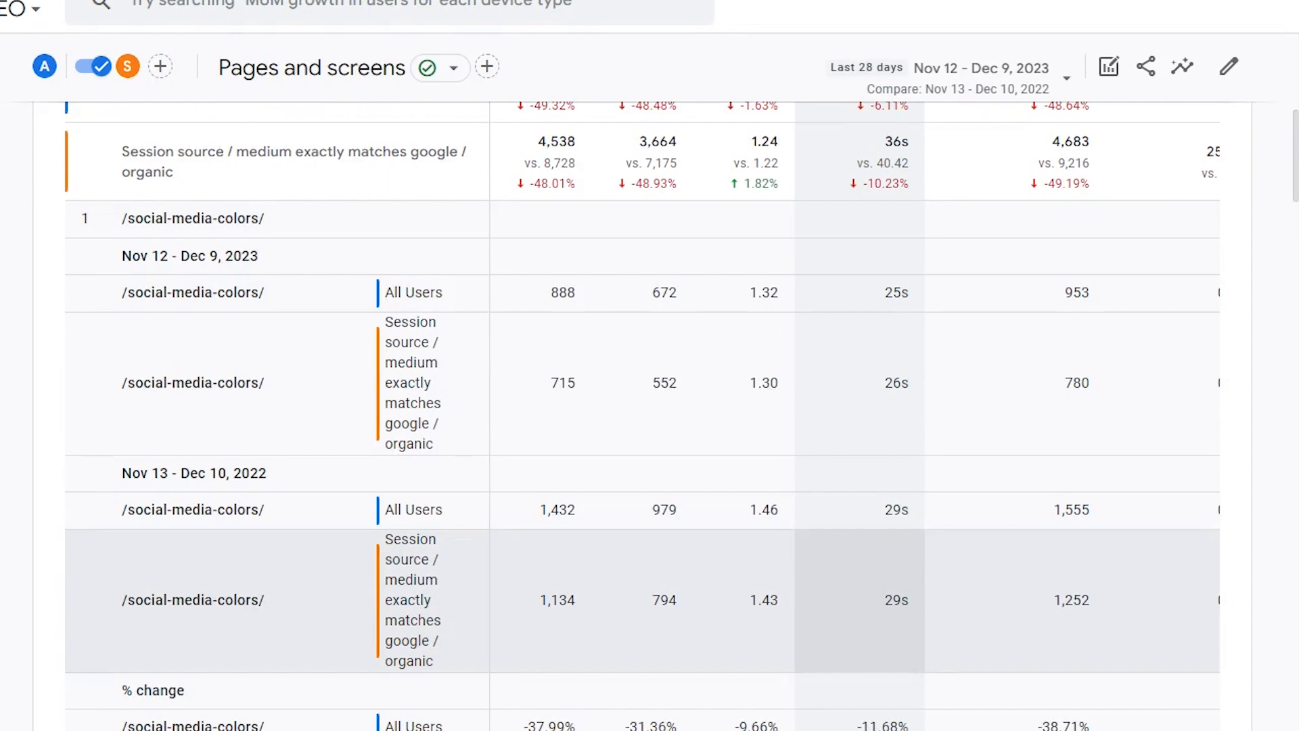
Step: Examine the year-over-year percentage changes for /social-media-colors/ and /see-youtube-video-tags/, for all users and for google / organic
{"action": "scroll", "coordinate": [761, 535], "scroll_direction": "down", "scroll_amount": 2}
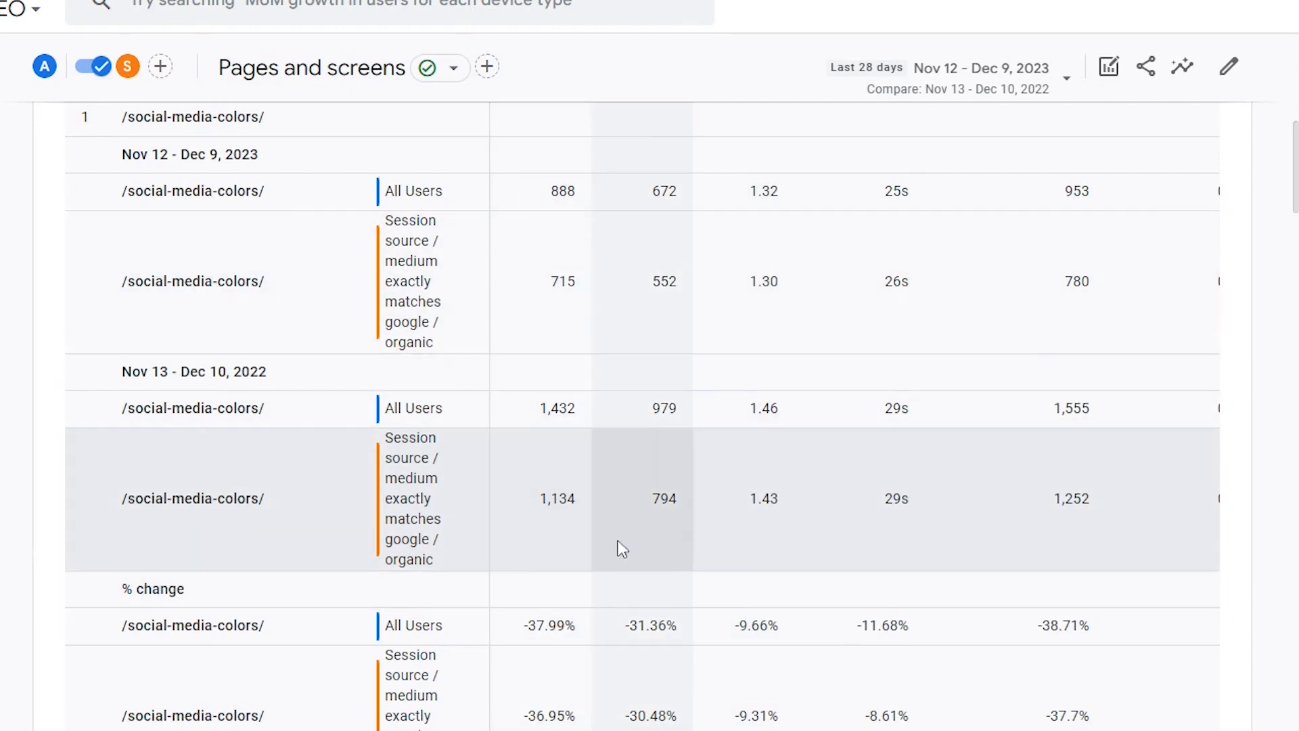
{"action": "scroll", "coordinate": [622, 548], "scroll_direction": "down", "scroll_amount": 2}
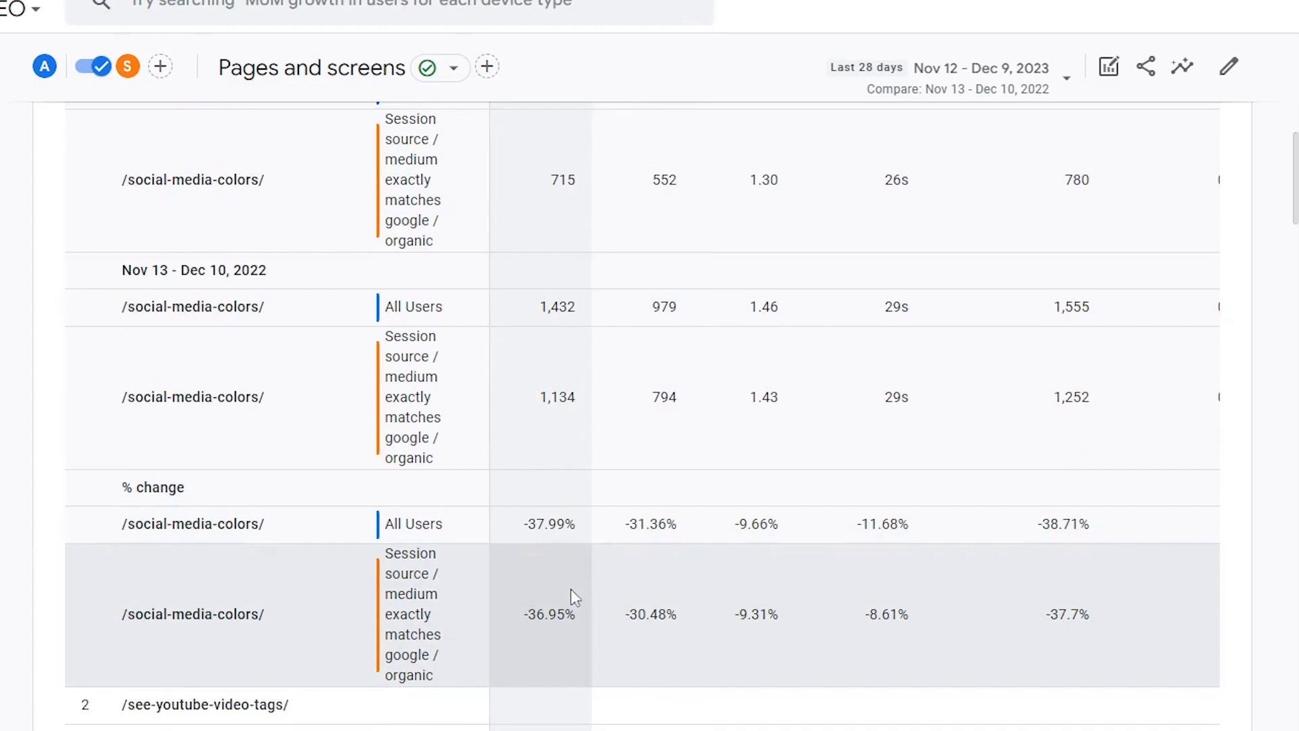
{"action": "scroll", "coordinate": [567, 656], "scroll_direction": "down", "scroll_amount": 2}
{"action": "scroll", "coordinate": [568, 663], "scroll_direction": "down", "scroll_amount": 10}
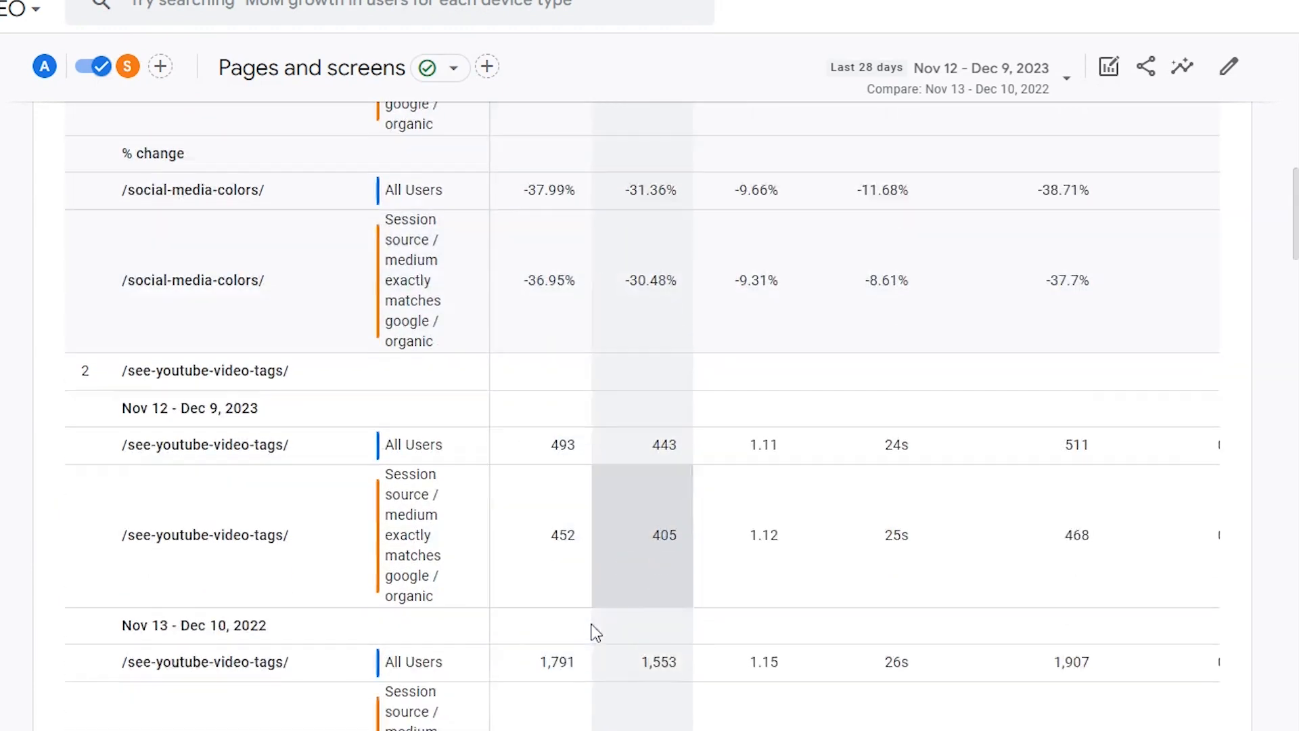
{"action": "scroll", "coordinate": [594, 628], "scroll_direction": "down", "scroll_amount": 12}
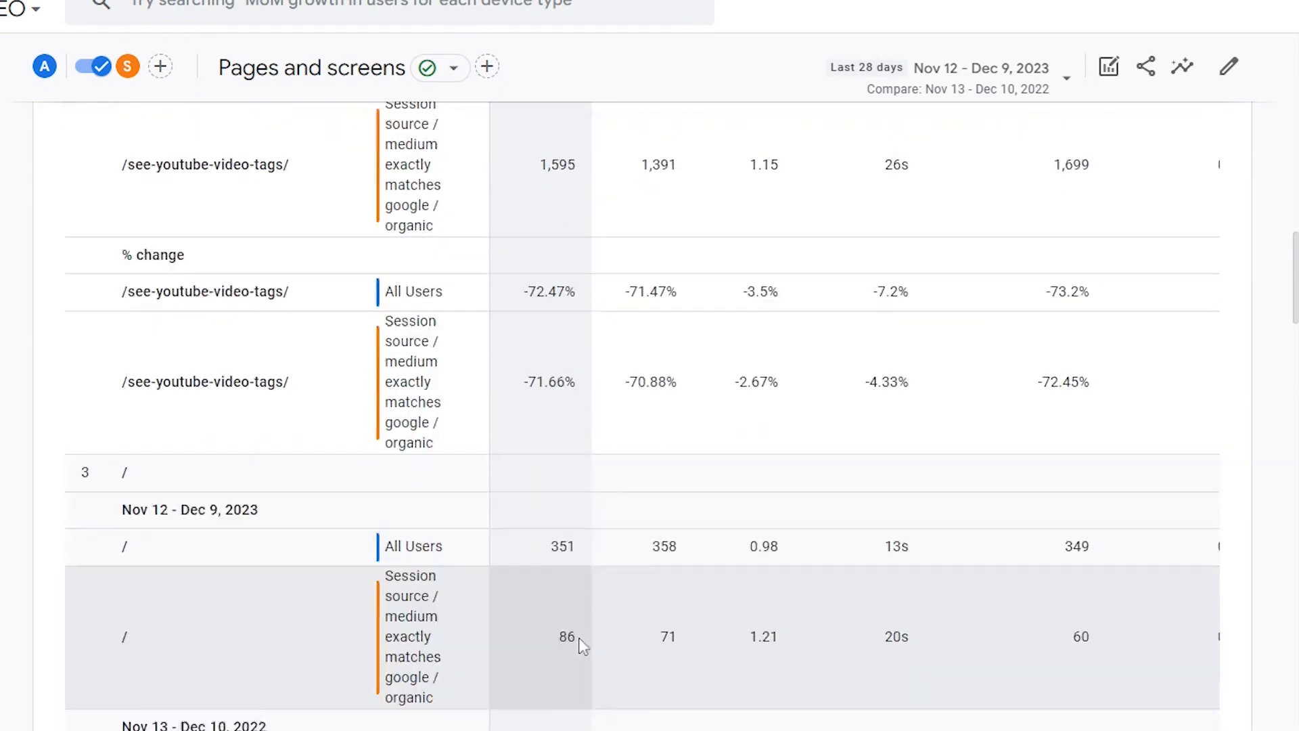
{"action": "scroll", "coordinate": [629, 646], "scroll_direction": "up", "scroll_amount": 20}
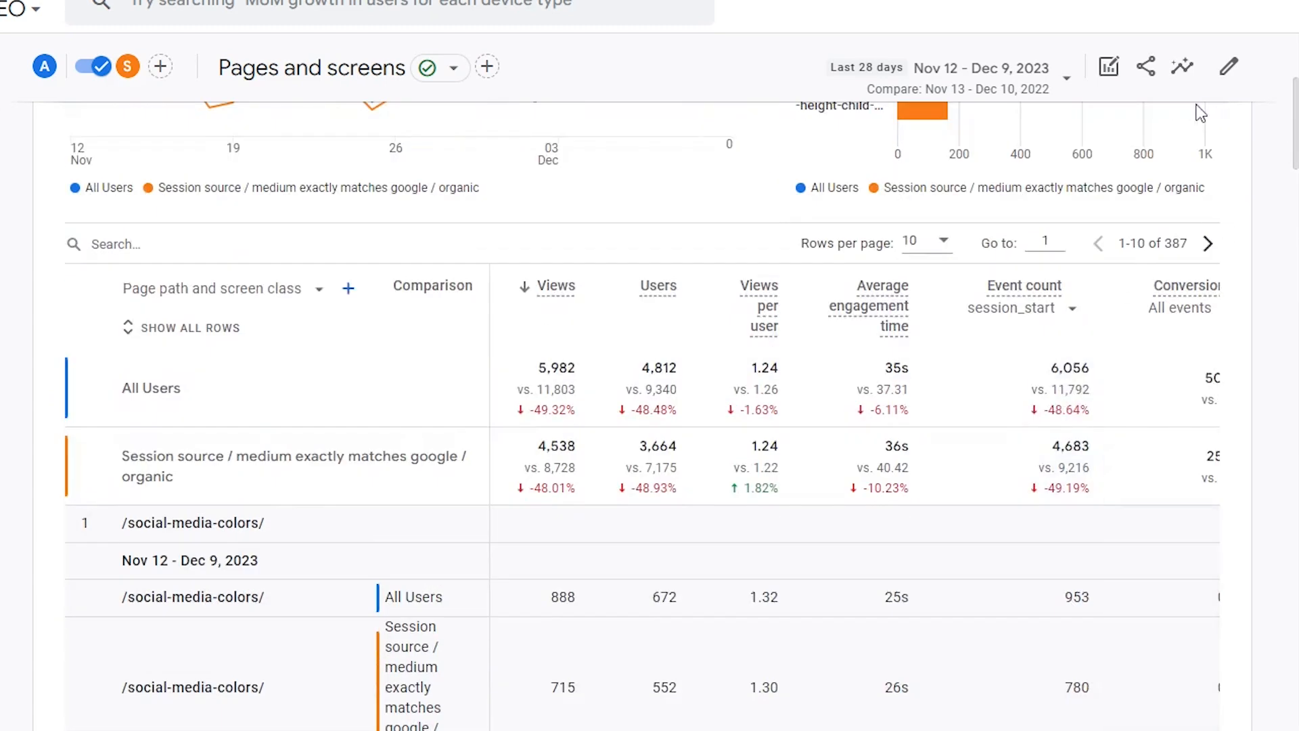
Step: Change the date comparison of the last 28 days to the preceding period, matching the day of week
{"action": "left_click", "coordinate": [1065, 79]}
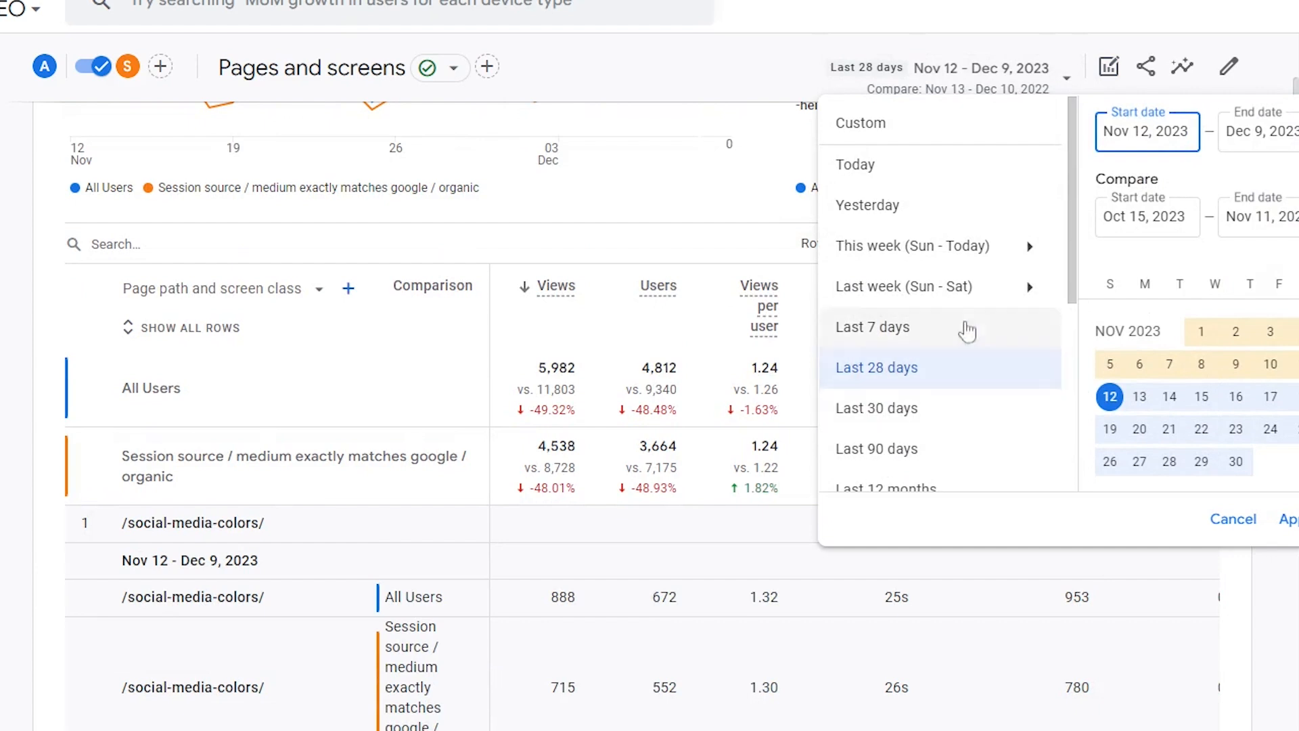
{"action": "scroll", "coordinate": [960, 308], "scroll_direction": "down", "scroll_amount": 5}
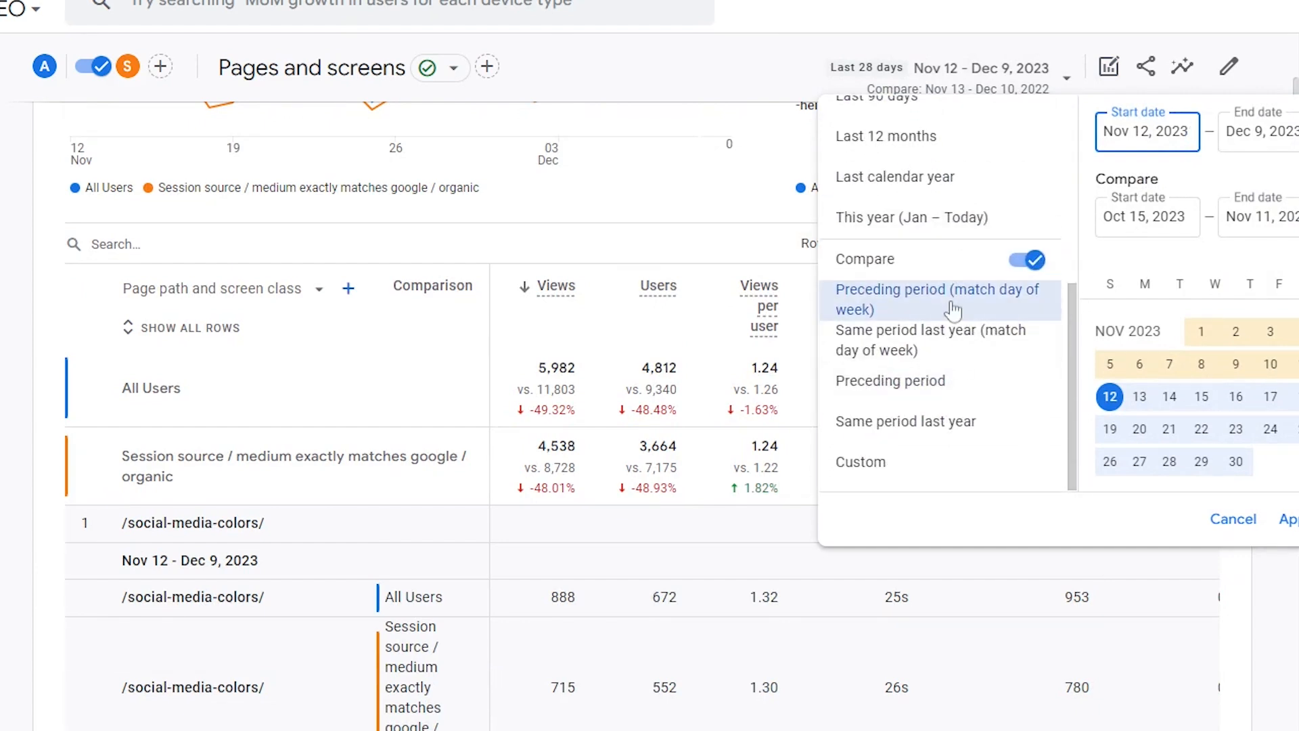
{"action": "left_click", "coordinate": [954, 310]}
{"action": "left_click", "coordinate": [1285, 520]}
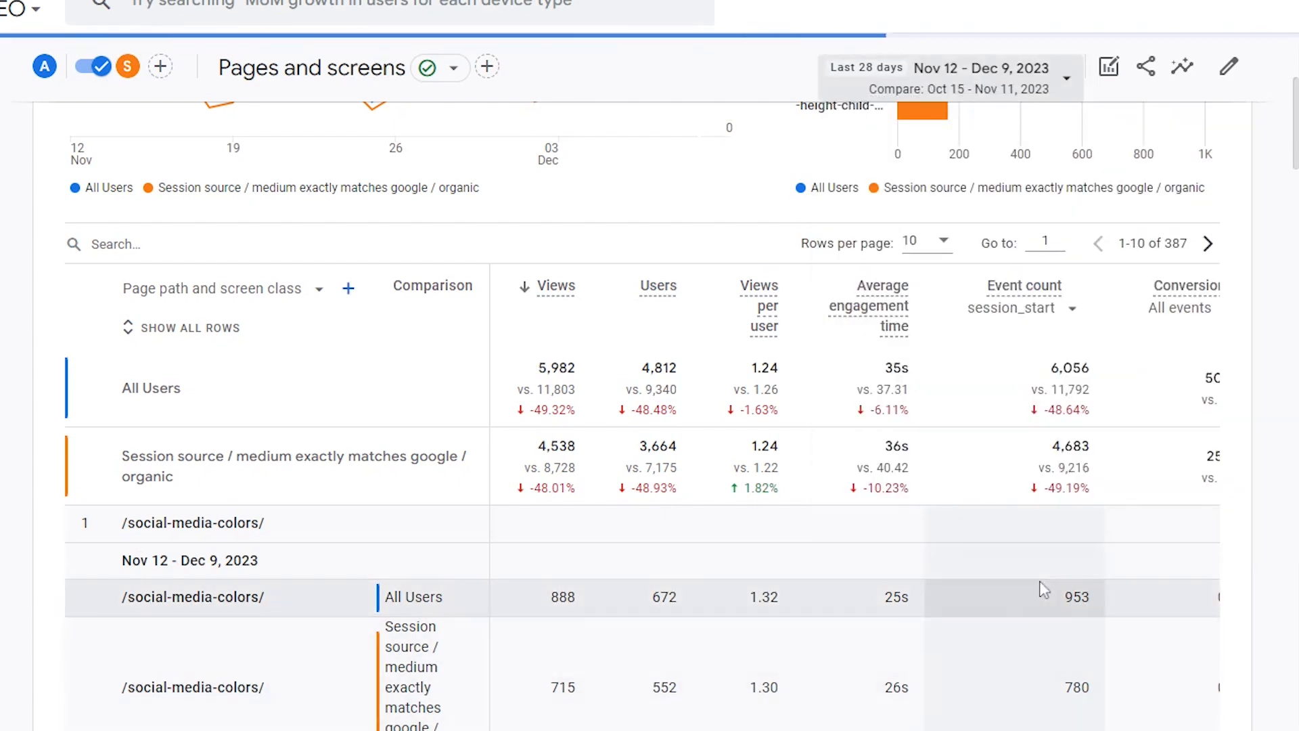
Step: Review the page rows and their percentage changes against the preceding period, plus the overview charts above the table
{"action": "scroll", "coordinate": [715, 574], "scroll_direction": "down", "scroll_amount": 3}
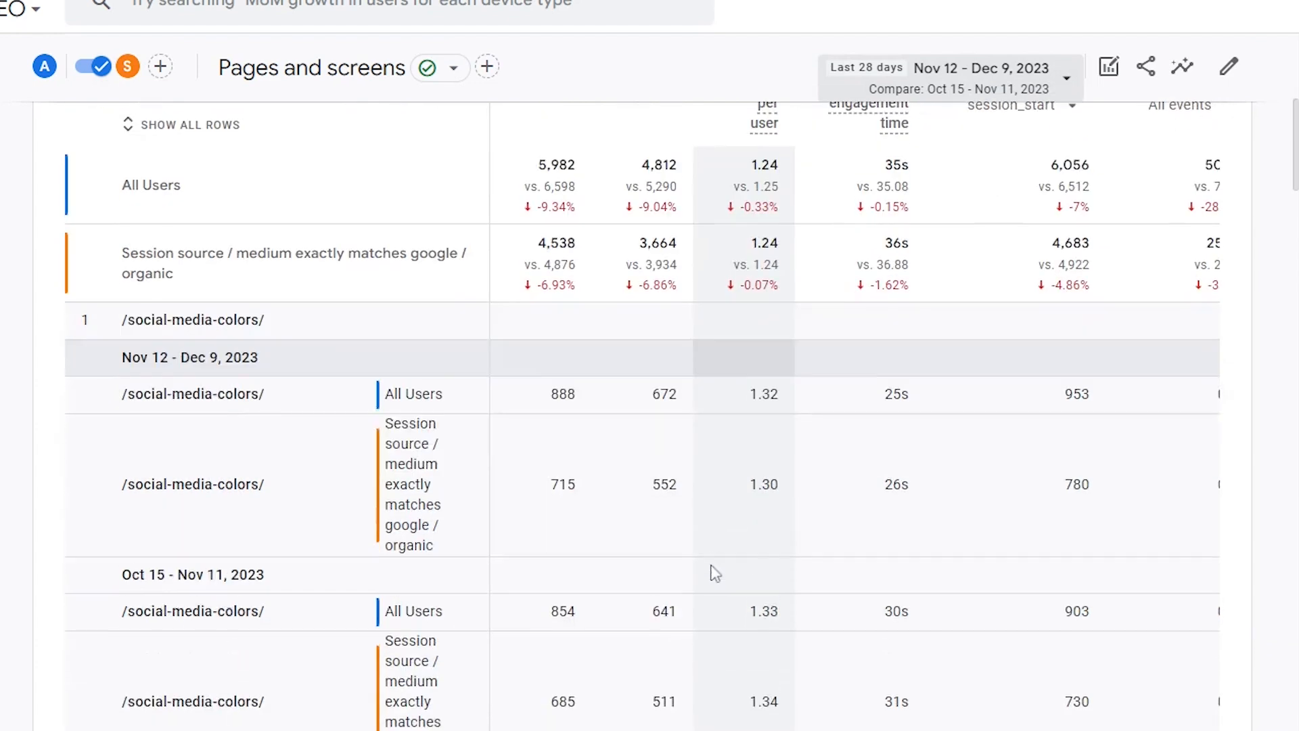
{"action": "scroll", "coordinate": [710, 571], "scroll_direction": "down", "scroll_amount": 2}
{"action": "scroll", "coordinate": [710, 571], "scroll_direction": "down", "scroll_amount": 4}
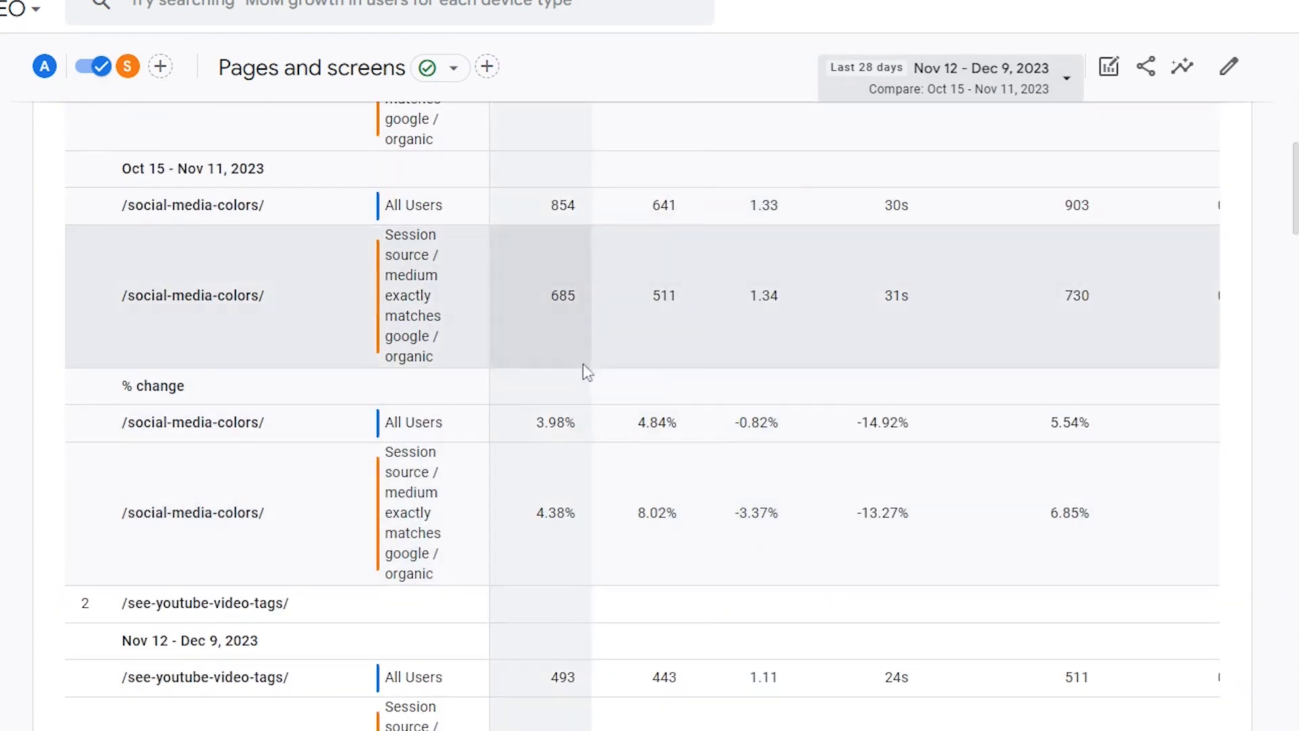
{"action": "scroll", "coordinate": [587, 372], "scroll_direction": "down", "scroll_amount": 10}
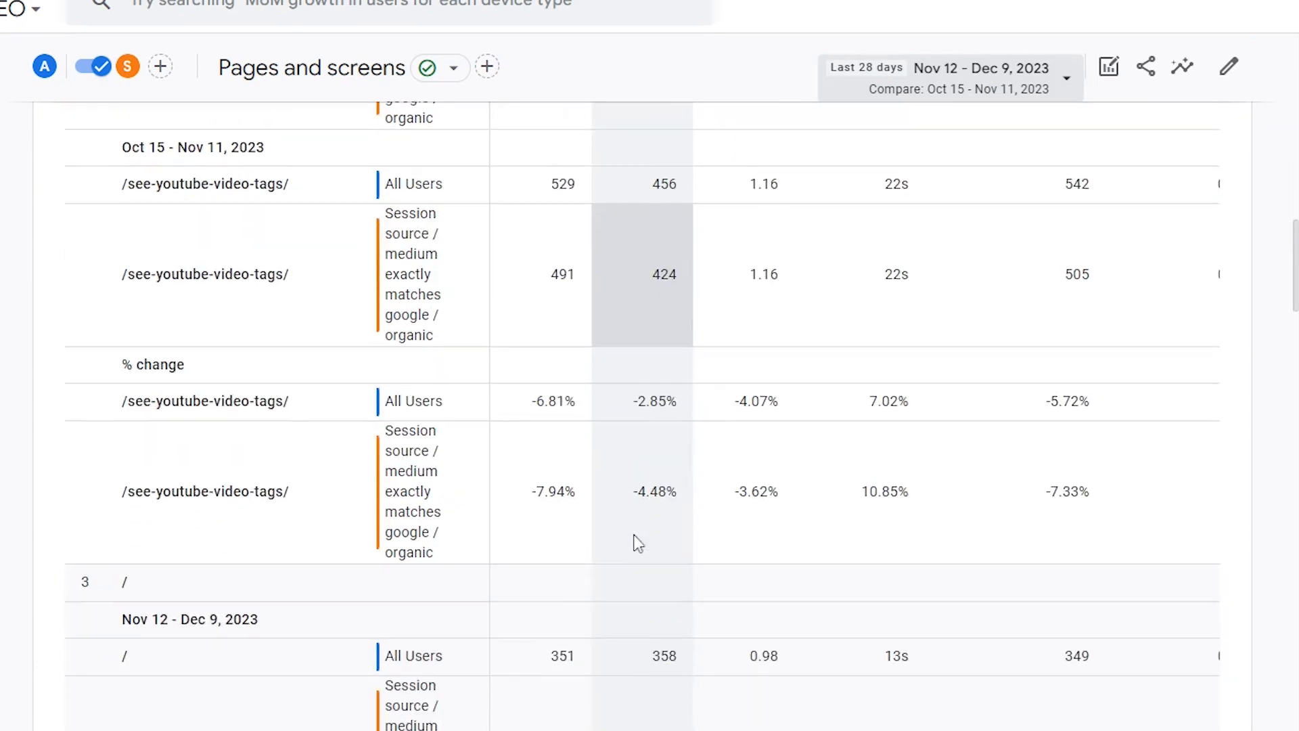
{"action": "scroll", "coordinate": [638, 543], "scroll_direction": "up", "scroll_amount": 20}
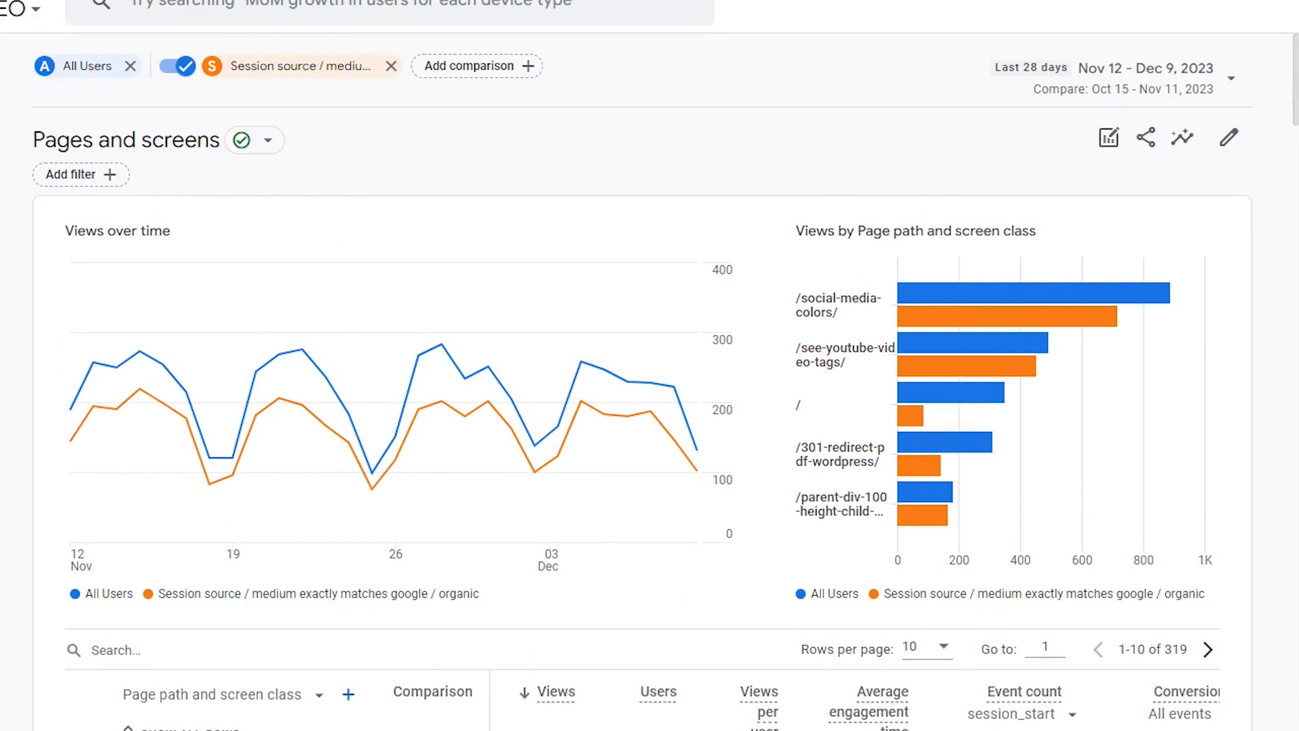
{"action": "scroll", "coordinate": [1189, 613], "scroll_direction": "down", "scroll_amount": 2}
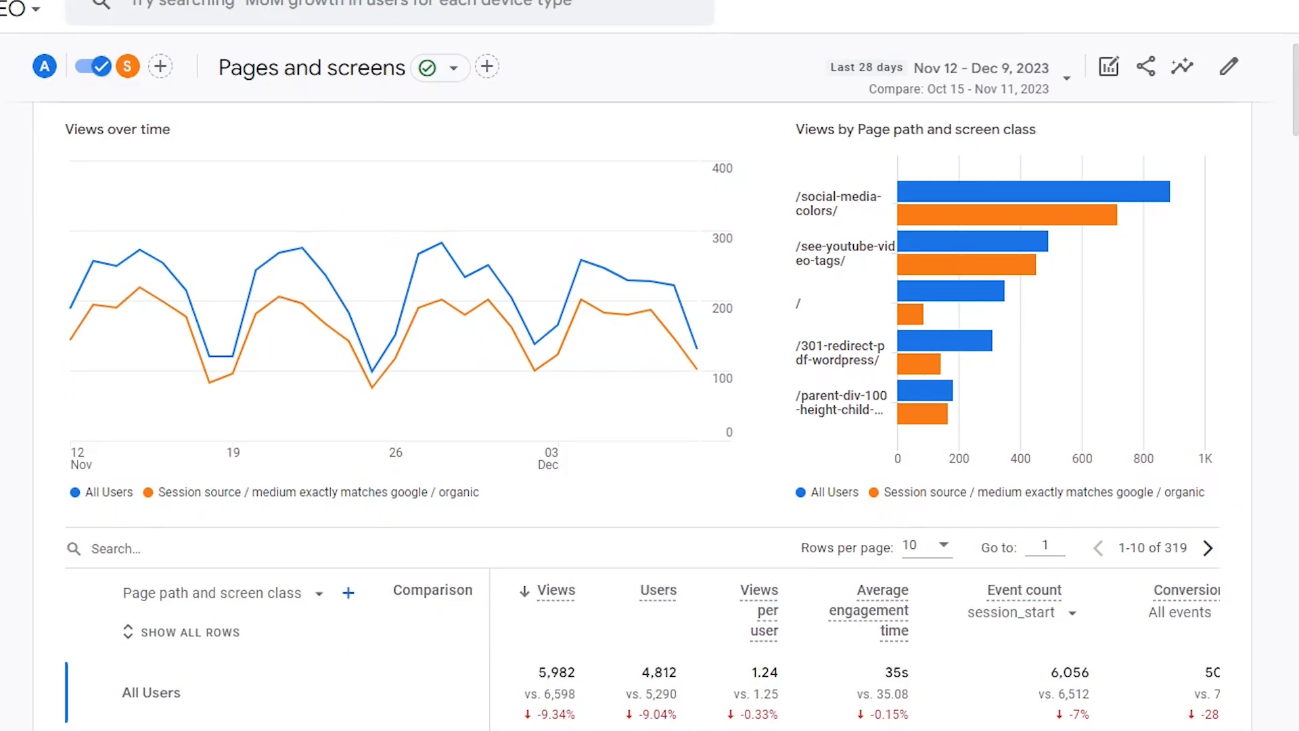